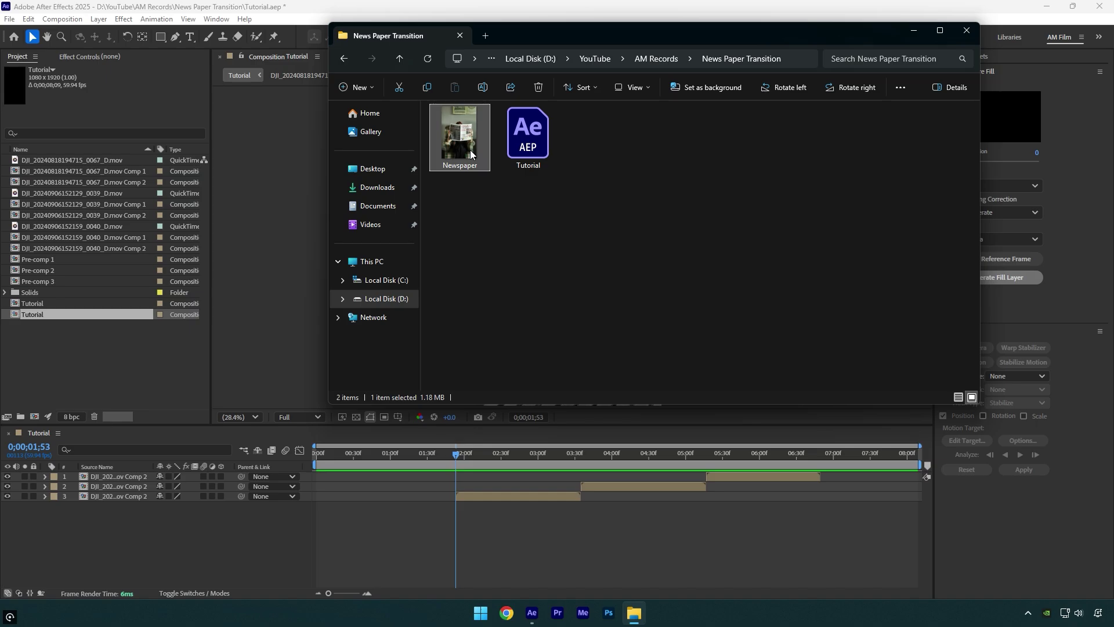
- Import the Newspaper image into the After Effects project and create a new composition from it
{"action": "left_click_drag", "start_coordinate": [468, 139], "coordinate": [85, 374]}
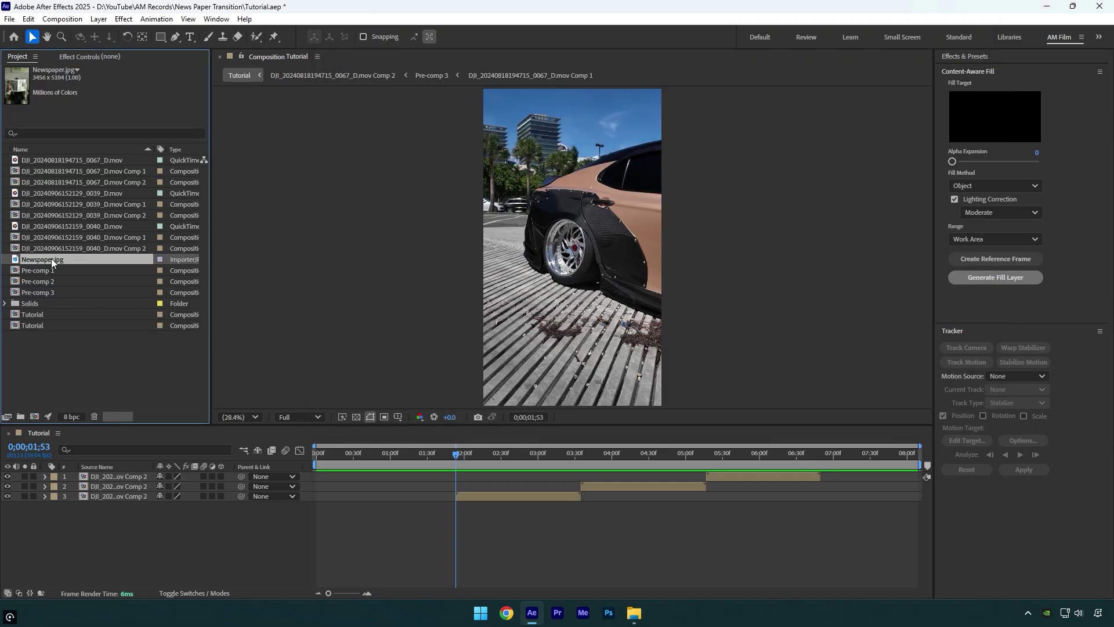
{"action": "left_click", "coordinate": [34, 418]}
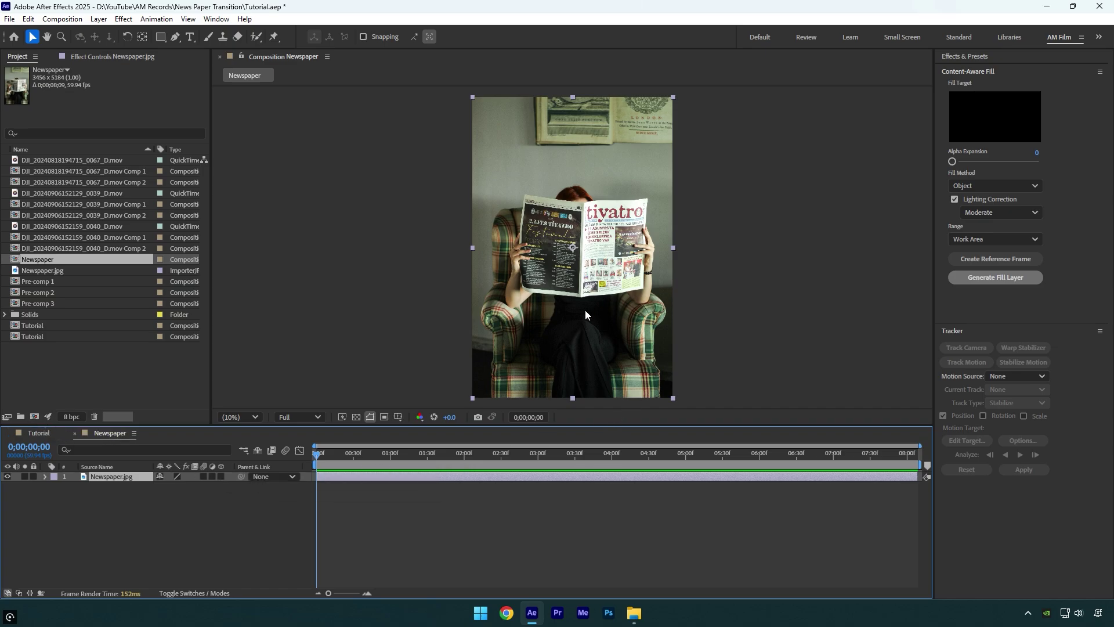
- Draw a Pen tool mask around the dark festival poster on the newspaper's right-hand page, tracing around the fingers
{"action": "scroll", "coordinate": [572, 287], "scroll_direction": "up", "scroll_amount": 4}
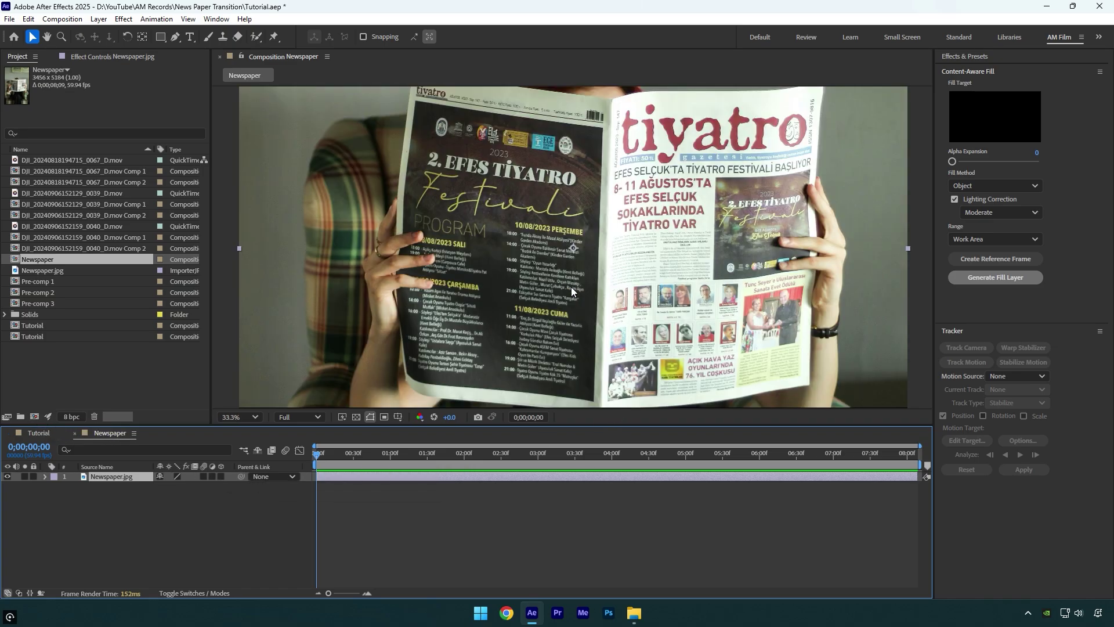
{"action": "key", "text": "h"}
{"action": "left_click_drag", "start_coordinate": [604, 267], "coordinate": [546, 264]}
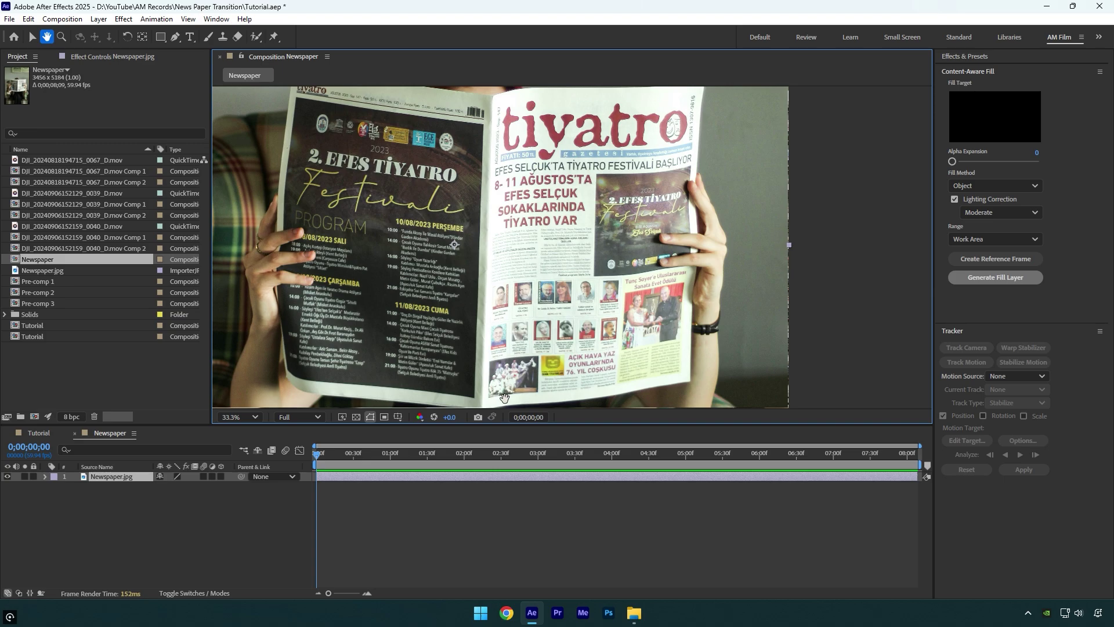
{"action": "scroll", "coordinate": [555, 272], "scroll_direction": "up", "scroll_amount": 3}
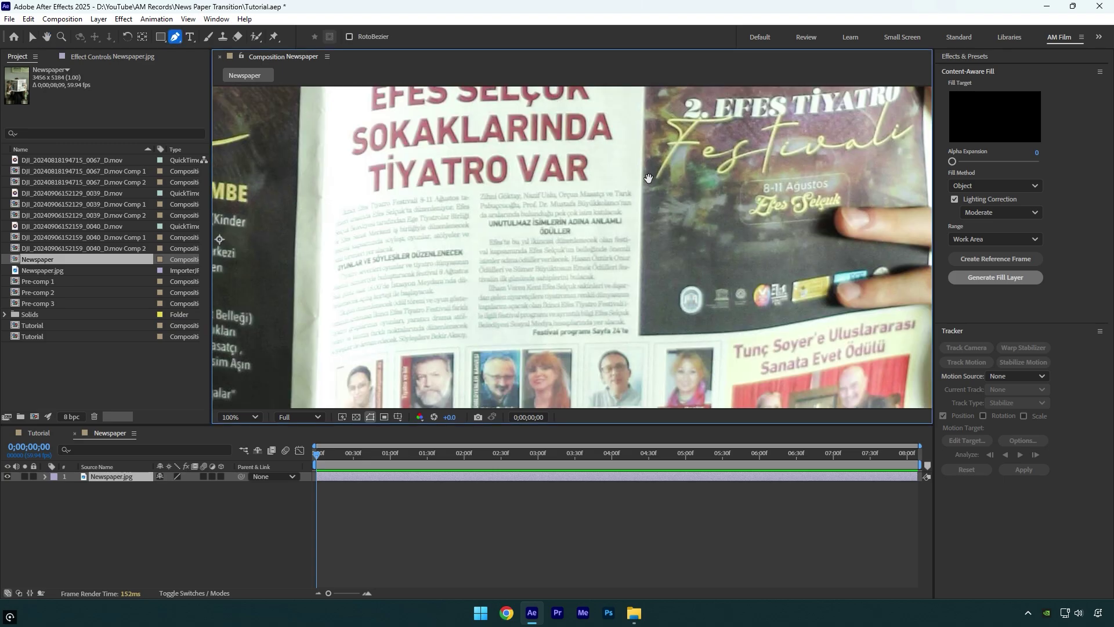
{"action": "left_click_drag", "start_coordinate": [555, 272], "coordinate": [540, 297]}
{"action": "key", "text": "g"}
{"action": "left_click", "coordinate": [515, 165]}
{"action": "left_click", "coordinate": [569, 166]}
{"action": "left_click", "coordinate": [621, 165]}
{"action": "left_click", "coordinate": [703, 160]}
{"action": "left_click", "coordinate": [752, 152]}
{"action": "left_click", "coordinate": [789, 144]}
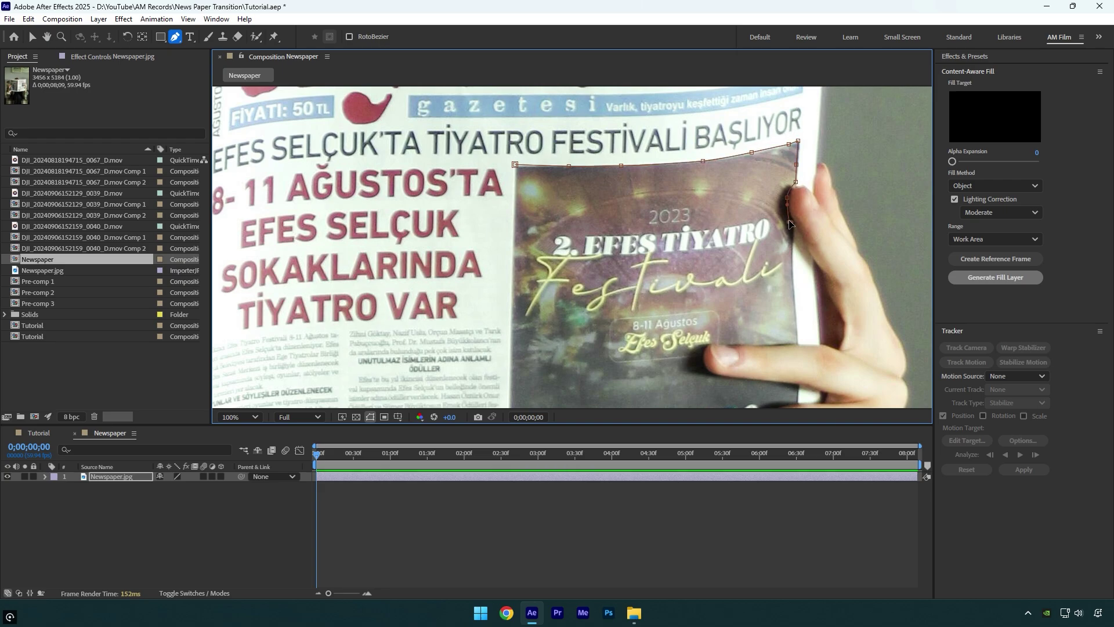
{"action": "left_click_drag", "start_coordinate": [706, 361], "coordinate": [658, 239]}
{"action": "left_click", "coordinate": [687, 322]}
{"action": "left_click", "coordinate": [656, 330]}
{"action": "left_click", "coordinate": [616, 339]}
{"action": "left_click", "coordinate": [560, 349]}
{"action": "left_click", "coordinate": [500, 352]}
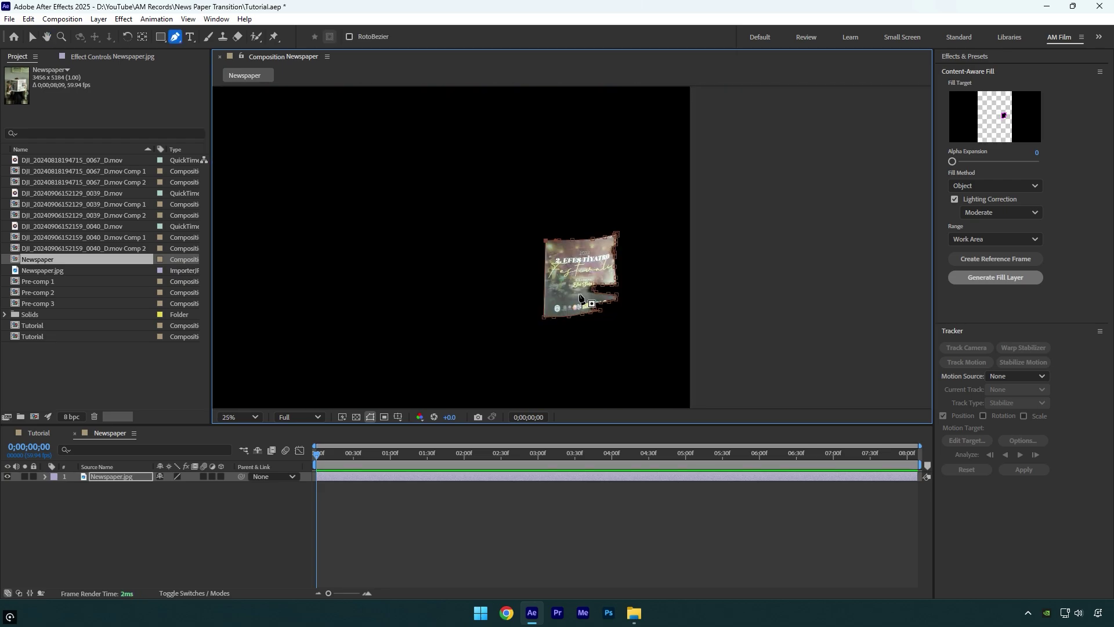
- Duplicate the masked Newspaper.jpg layer and rename the copy Image 1
{"action": "left_click", "coordinate": [105, 476]}
{"action": "key", "text": "ctrl+d"}
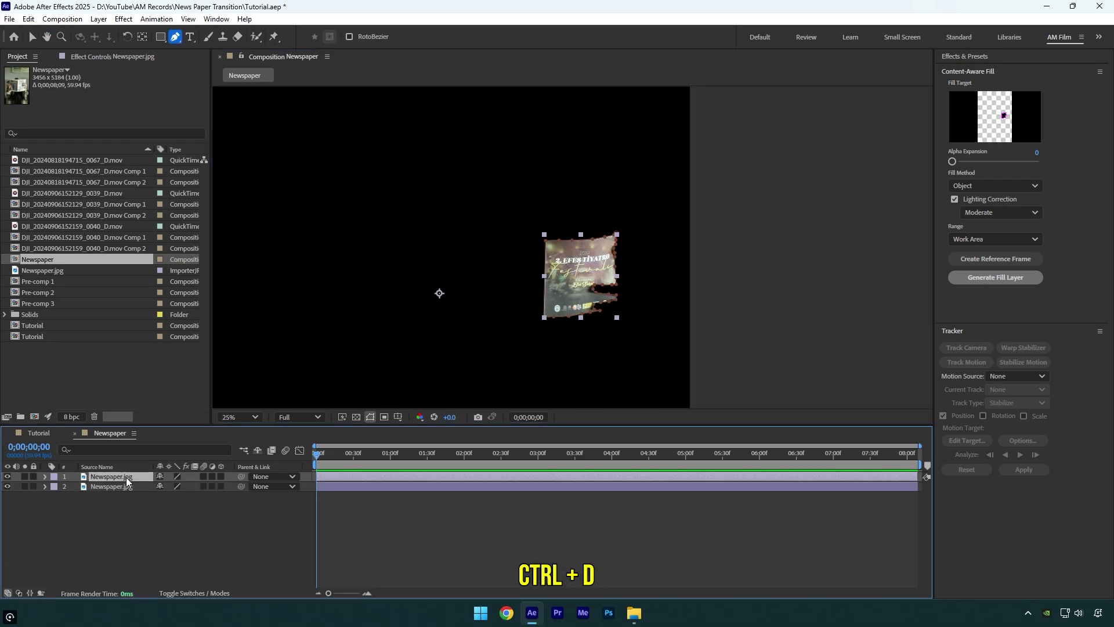
{"action": "key", "text": "Return"}
{"action": "key", "text": "BackSpace"}
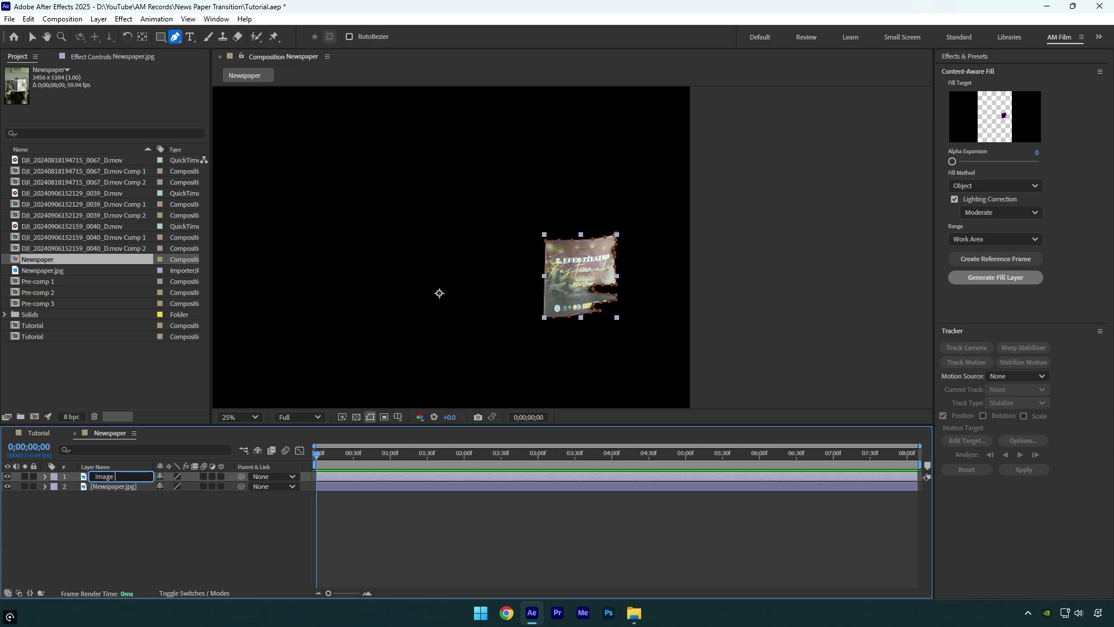
- Set the mode of Mask 1 on the original Newspaper.jpg layer to None
{"action": "left_click", "coordinate": [116, 487]}
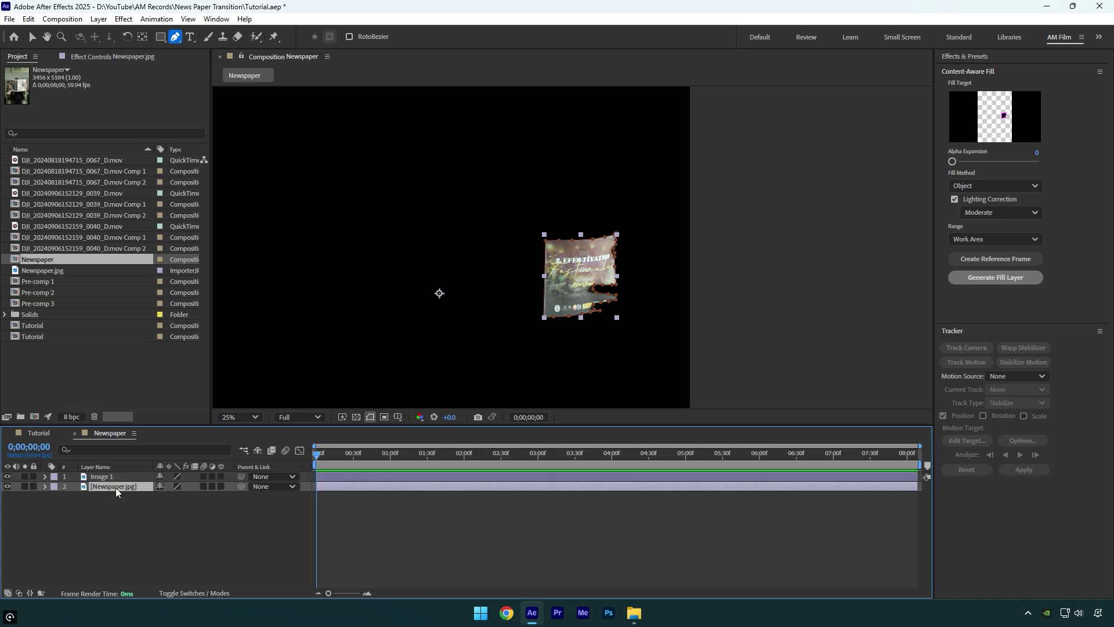
{"action": "key", "text": "m"}
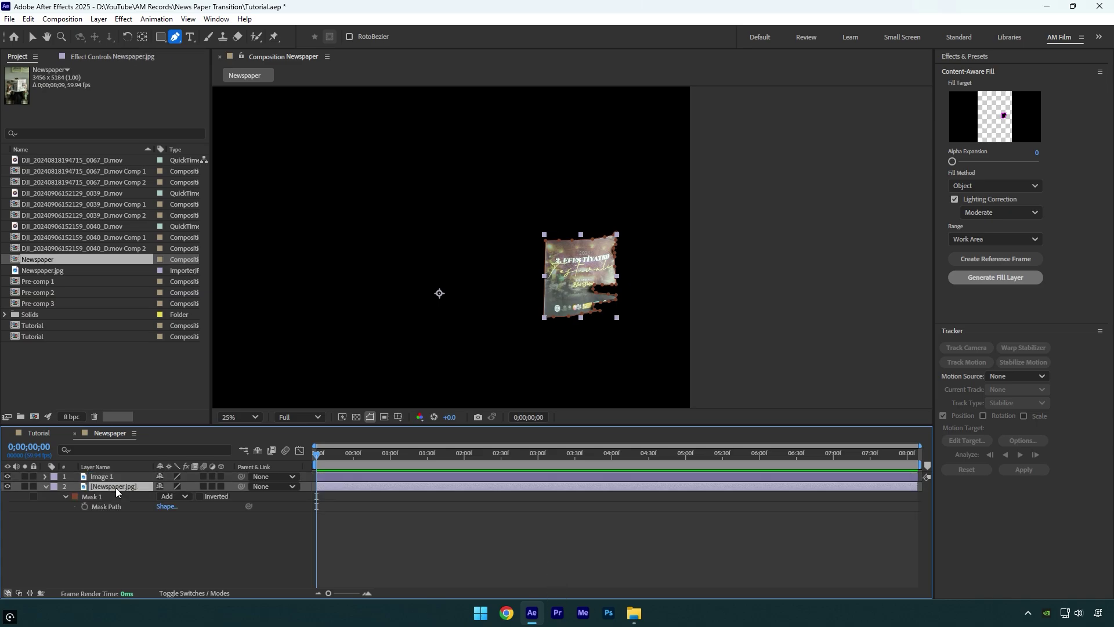
{"action": "left_click", "coordinate": [174, 496]}
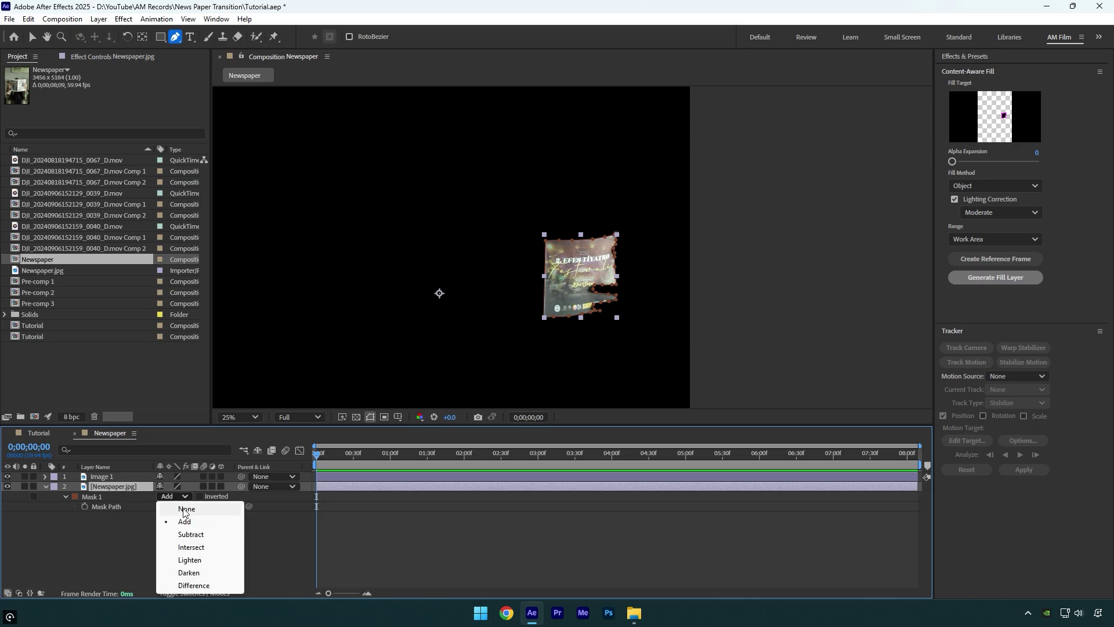
{"action": "left_click", "coordinate": [183, 509]}
- Draw a Pen tool mask on Newspaper.jpg around the theatre group photo at the lower inner corner of the right-hand page
{"action": "key", "text": "space"}
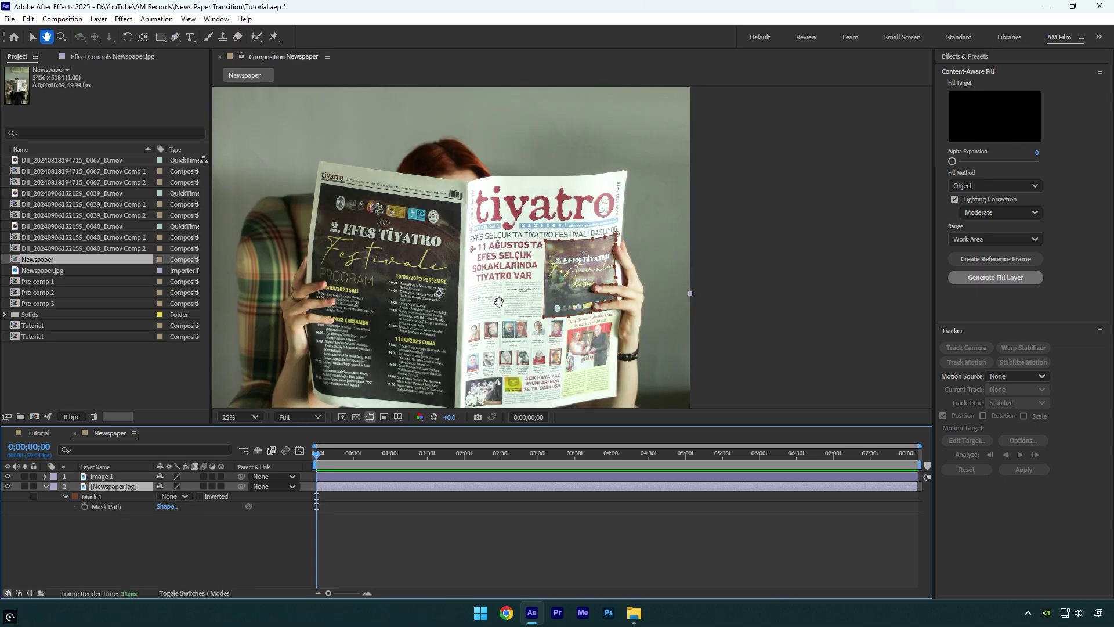
{"action": "left_click_drag", "start_coordinate": [499, 297], "coordinate": [484, 202]}
{"action": "scroll", "coordinate": [464, 319], "scroll_direction": "up", "scroll_amount": 4}
{"action": "left_click", "coordinate": [363, 202]}
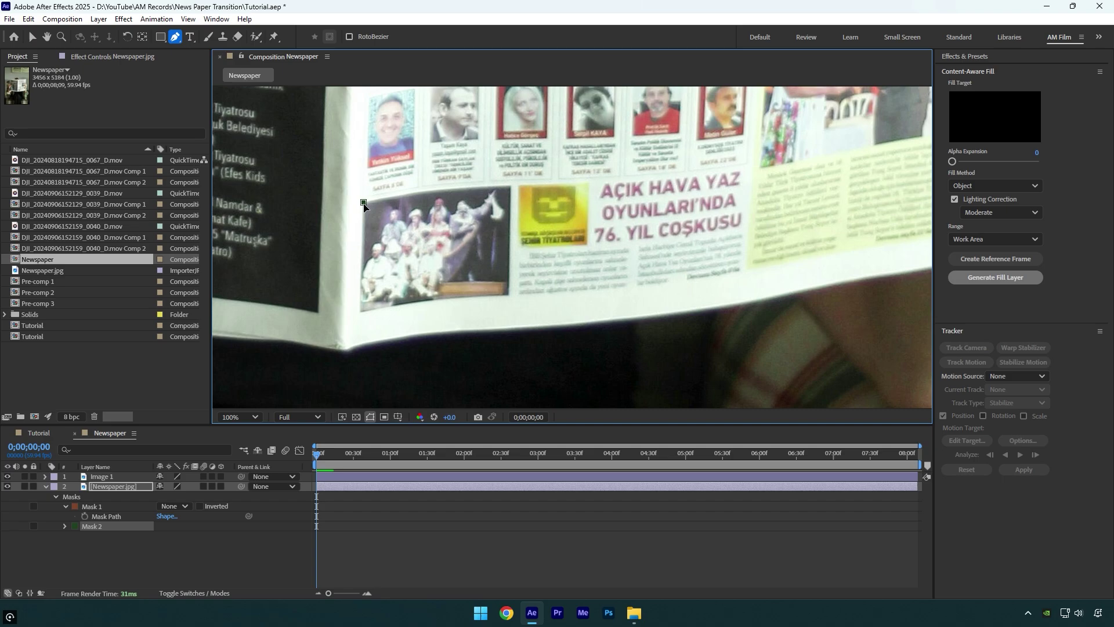
{"action": "left_click", "coordinate": [360, 312]}
{"action": "left_click", "coordinate": [383, 307]}
{"action": "left_click", "coordinate": [436, 298]}
{"action": "left_click", "coordinate": [487, 295]}
{"action": "left_click", "coordinate": [509, 295]}
{"action": "left_click", "coordinate": [448, 188]}
{"action": "left_click", "coordinate": [398, 194]}
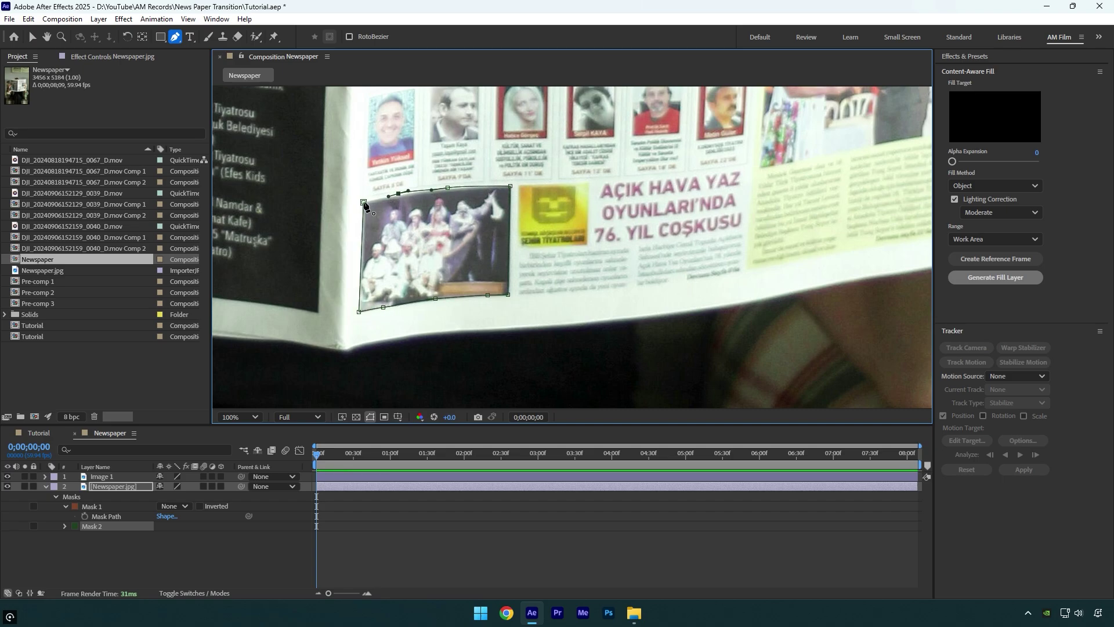
{"action": "left_click", "coordinate": [363, 202]}
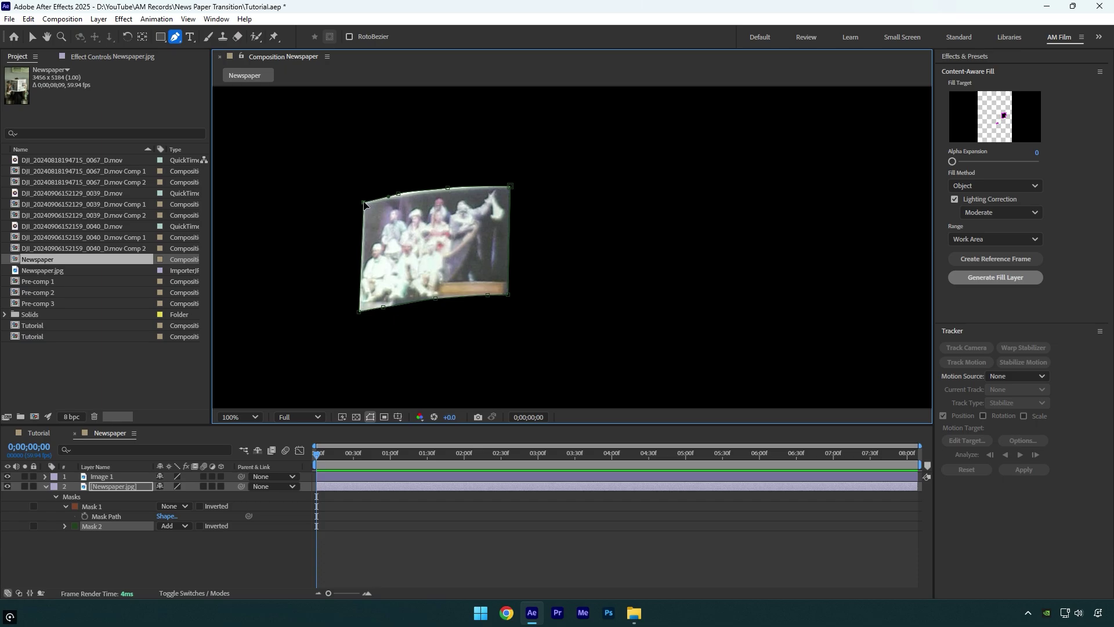
- Duplicate the masked layer as Image 2 and set the original layer's Mask 2 mode to None
{"action": "key", "text": "ctrl+d"}
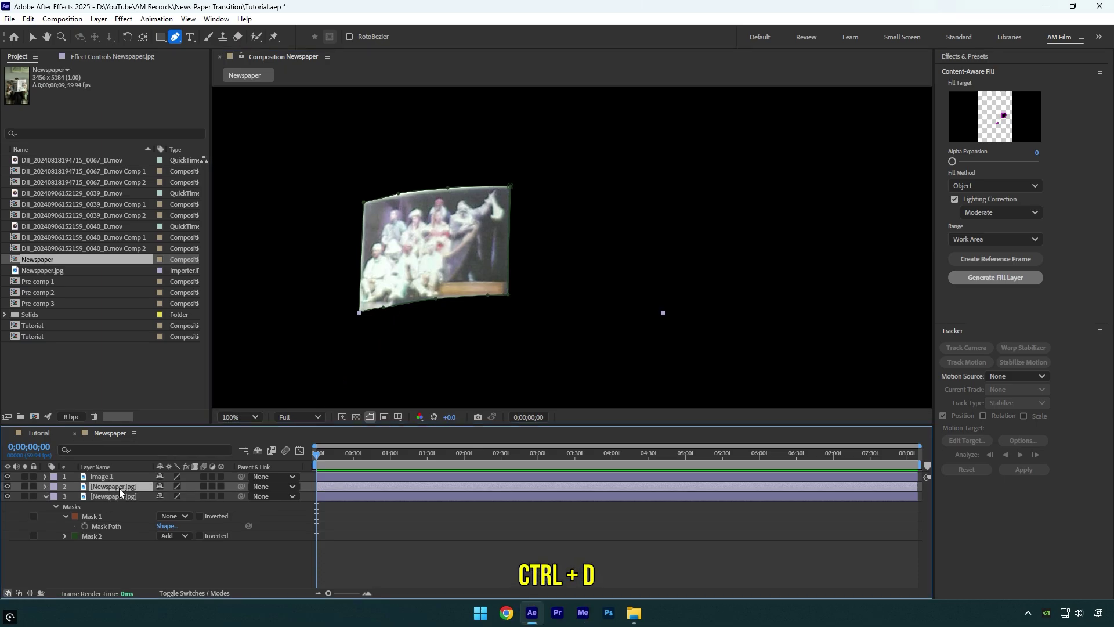
{"action": "key", "text": "Return"}
{"action": "type", "text": "Image 2"}
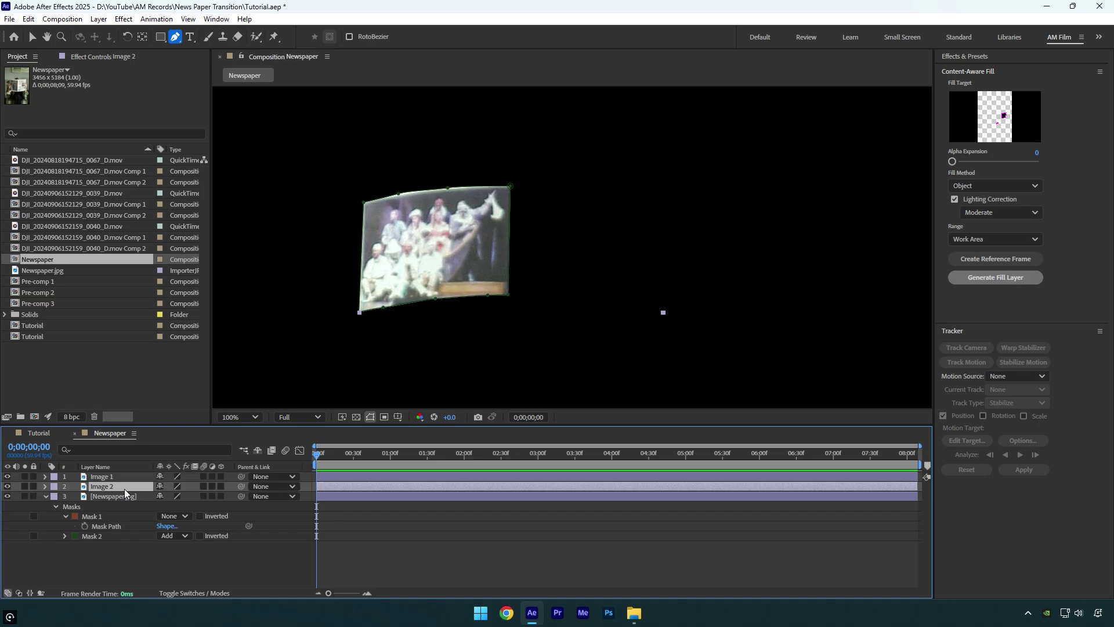
{"action": "left_click", "coordinate": [174, 536]}
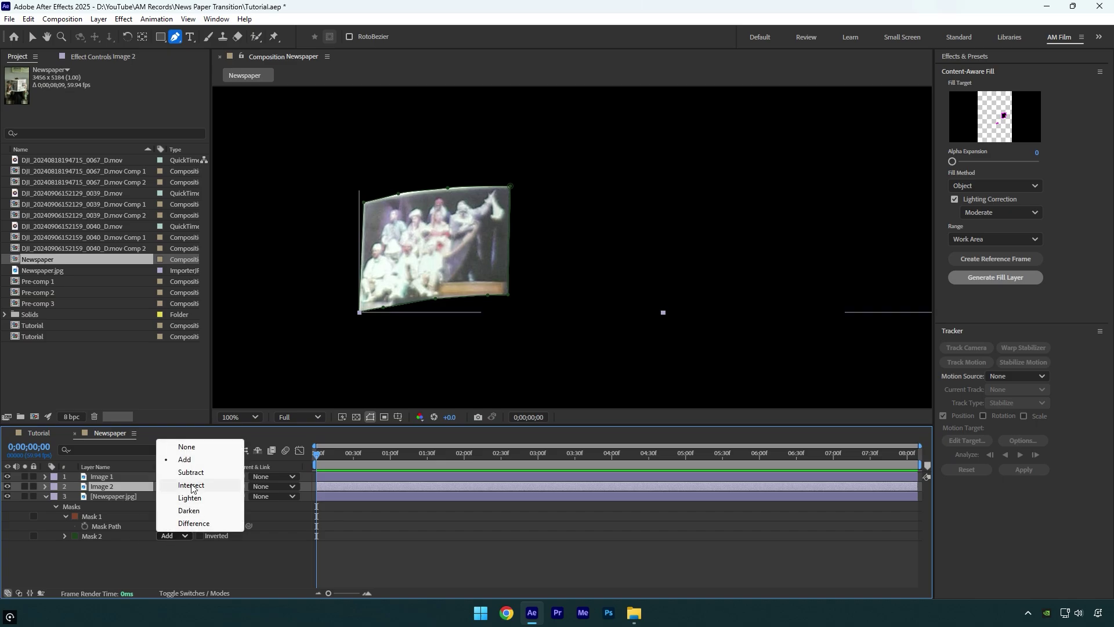
{"action": "left_click", "coordinate": [187, 447]}
- Draw a Pen tool mask on Newspaper.jpg around the award ceremony photo with the red background on the right-hand page
{"action": "key", "text": "h"}
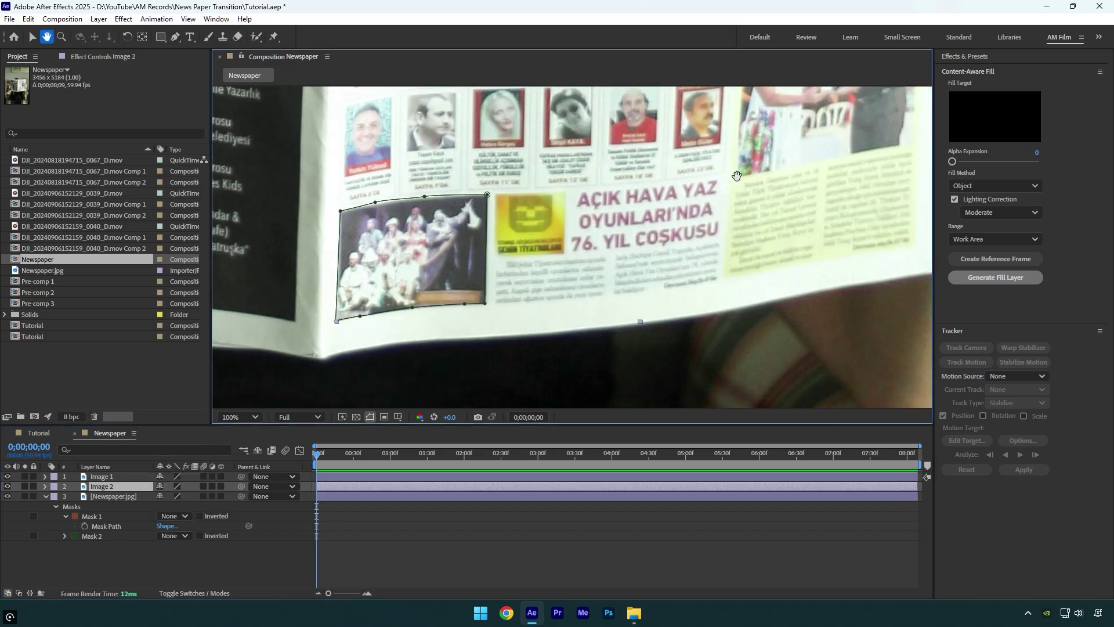
{"action": "left_click_drag", "start_coordinate": [602, 324], "coordinate": [494, 334]}
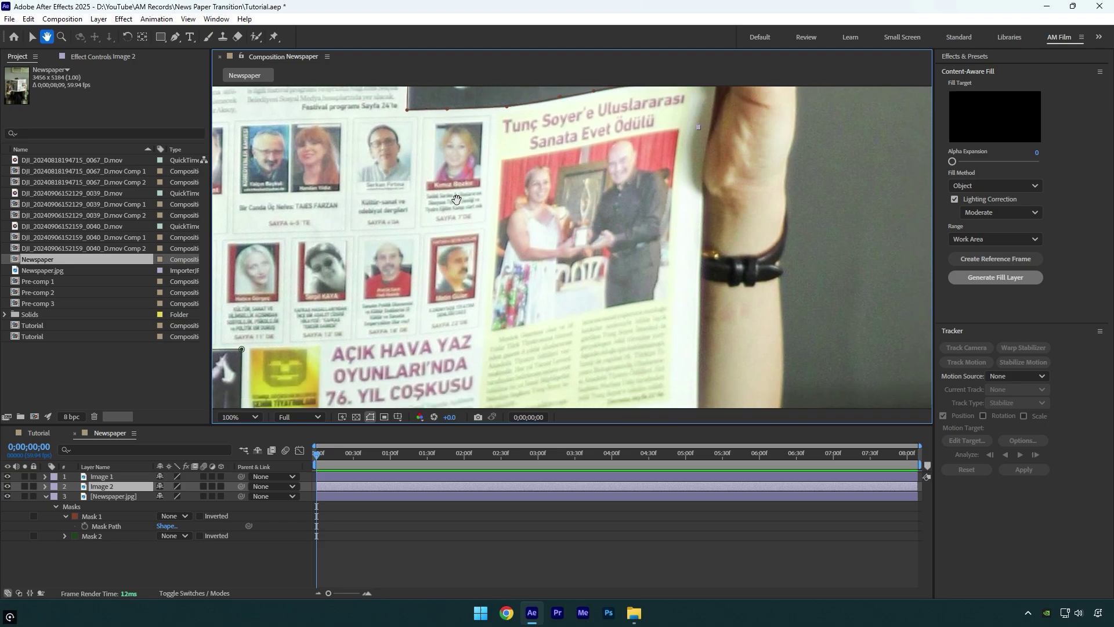
{"action": "key", "text": "g"}
{"action": "left_click", "coordinate": [500, 158]}
{"action": "left_click", "coordinate": [558, 149]}
{"action": "left_click", "coordinate": [620, 138]}
{"action": "left_click", "coordinate": [679, 129]}
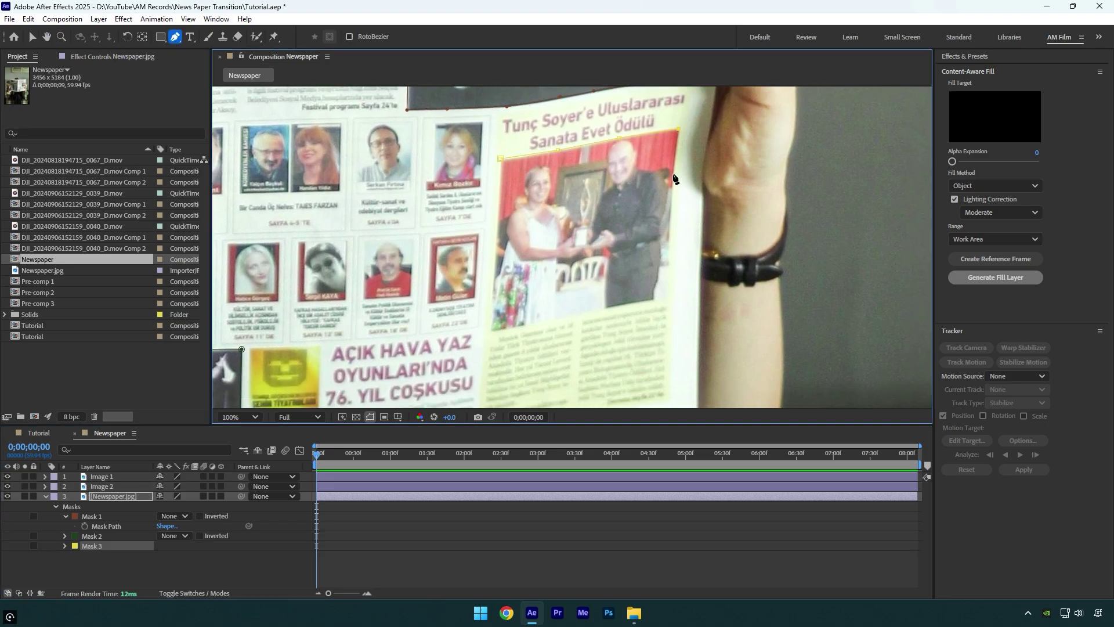
{"action": "left_click", "coordinate": [673, 174]}
{"action": "left_click", "coordinate": [668, 240]}
{"action": "left_click", "coordinate": [665, 297]}
{"action": "left_click", "coordinate": [605, 307]}
{"action": "left_click", "coordinate": [542, 320]}
{"action": "left_click", "coordinate": [492, 329]}
{"action": "left_click", "coordinate": [498, 208]}
{"action": "left_click", "coordinate": [500, 159]}
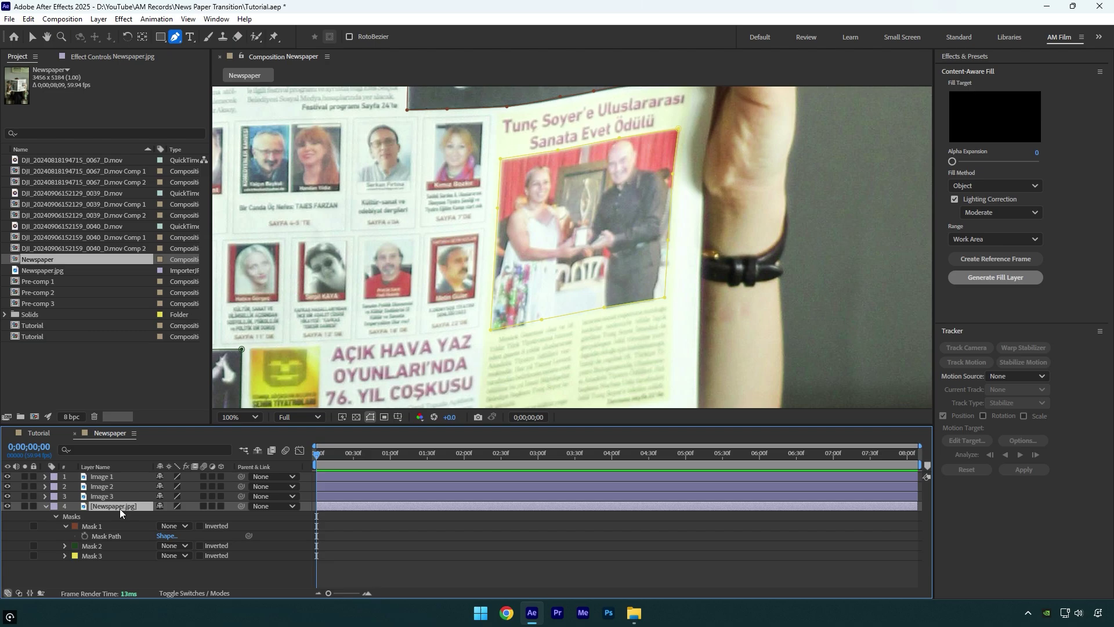
- Collapse the Newspaper.jpg layer's mask properties, fit the whole composition in the view and return to the Selection tool
{"action": "key", "text": "u"}
{"action": "left_click", "coordinate": [225, 419]}
{"action": "left_click", "coordinate": [262, 201]}
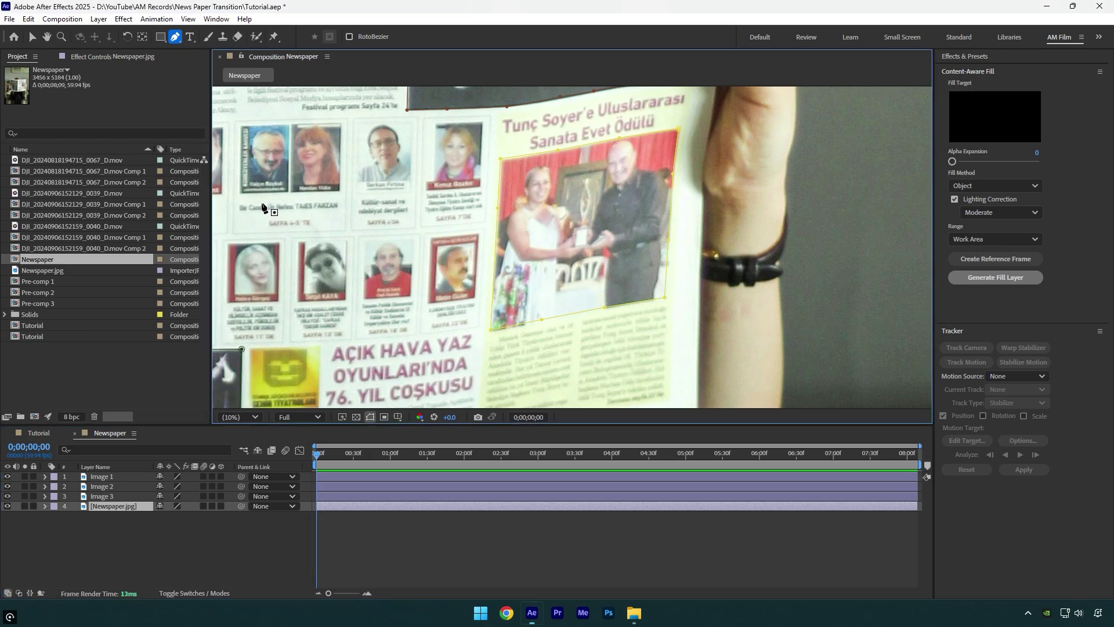
{"action": "key", "text": "v"}
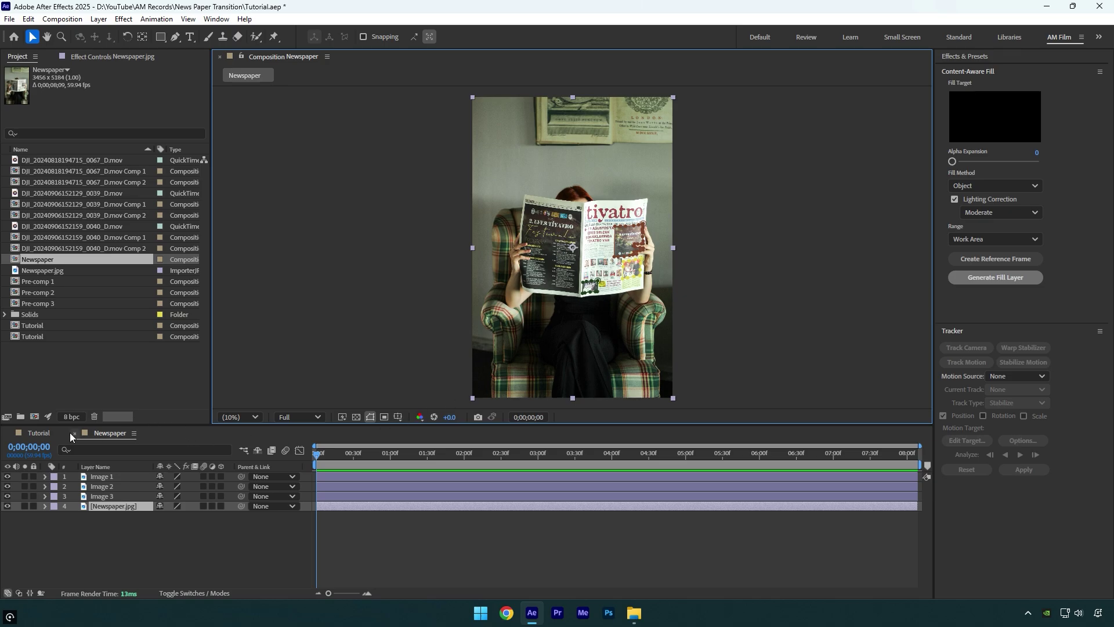
- Duplicate the clip starting at 0;00;01;53 in the Tutorial composition and apply Freeze Frame to the copy
{"action": "left_click", "coordinate": [38, 433]}
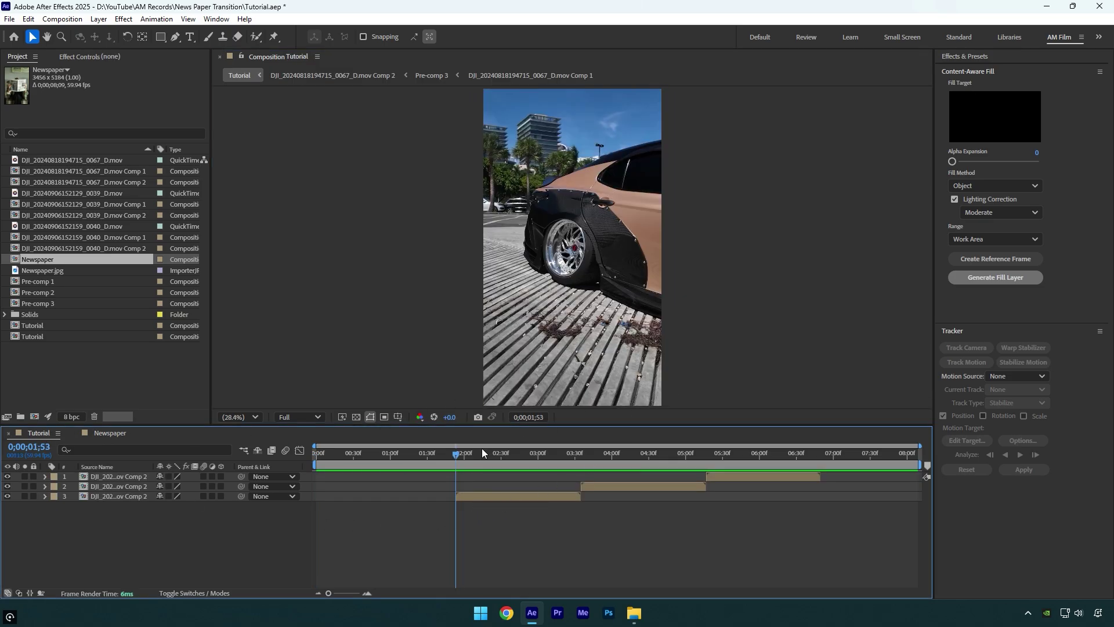
{"action": "left_click", "coordinate": [459, 497]}
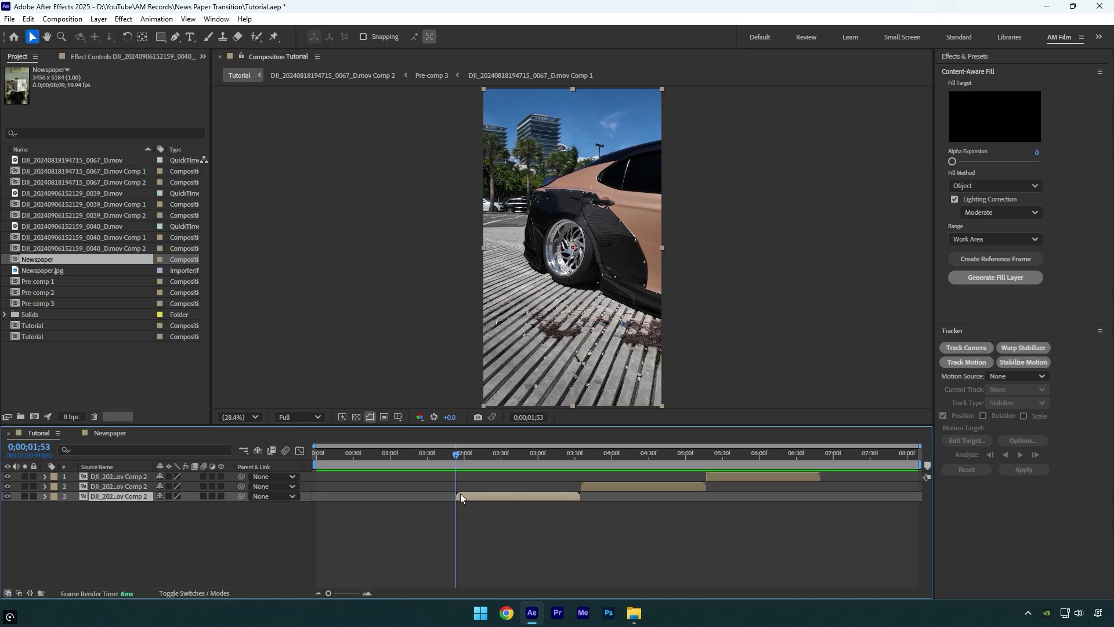
{"action": "key", "text": "ctrl+d"}
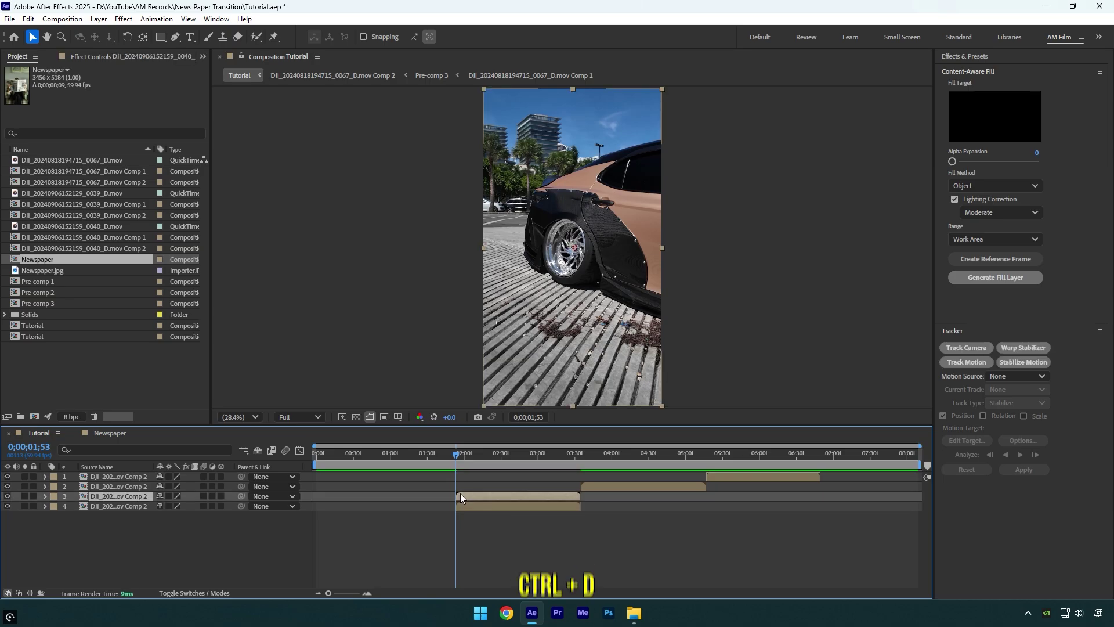
{"action": "right_click", "coordinate": [461, 493]}
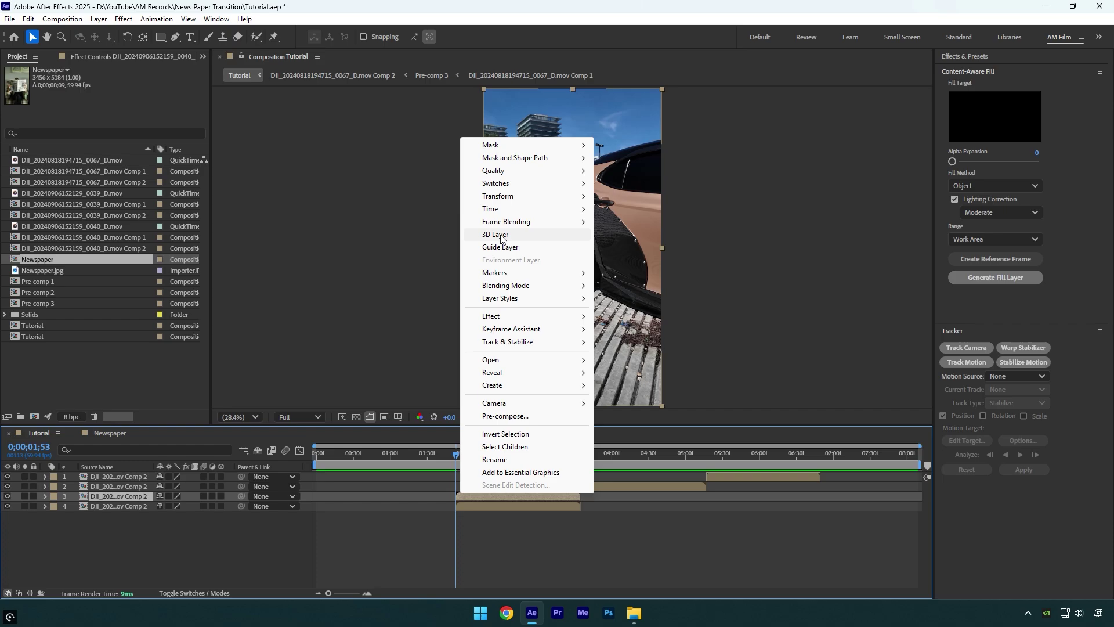
{"action": "mouse_move", "coordinate": [498, 210]}
{"action": "left_click", "coordinate": [635, 248]}
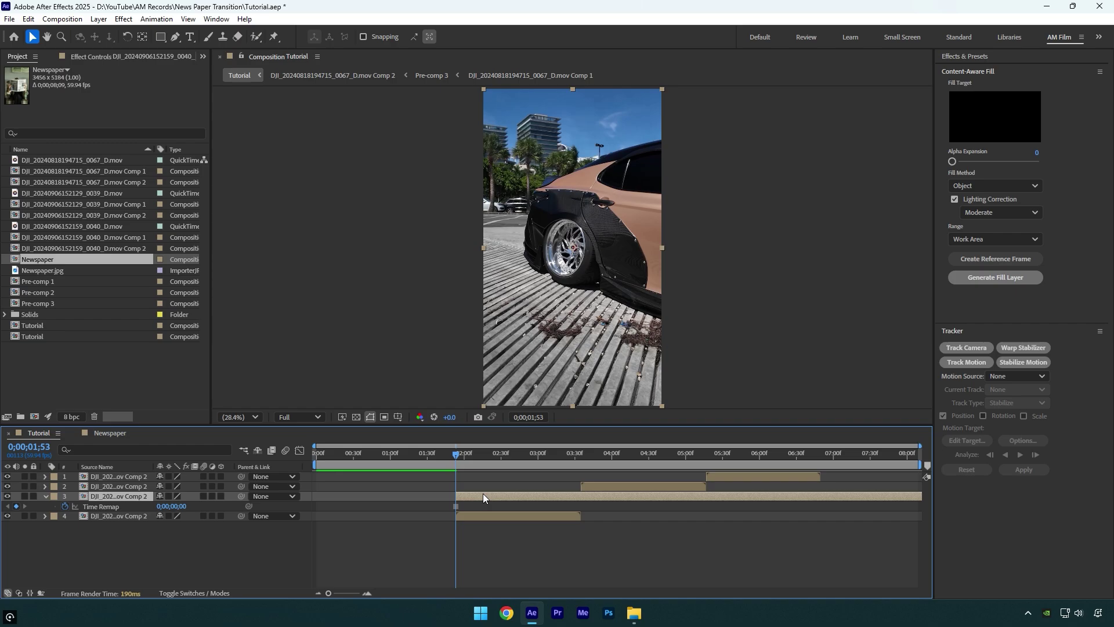
- Cut the frozen clip from Tutorial, paste it into the Newspaper composition and place it above all other layers
{"action": "key", "text": "ctrl+x"}
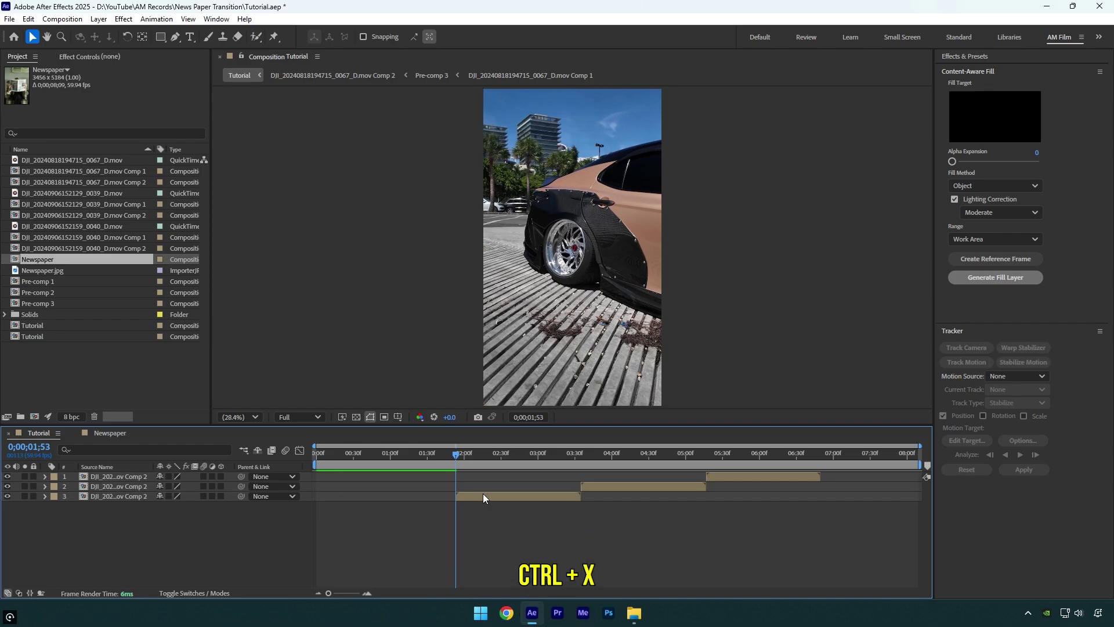
{"action": "left_click", "coordinate": [92, 431]}
{"action": "key", "text": "ctrl+v"}
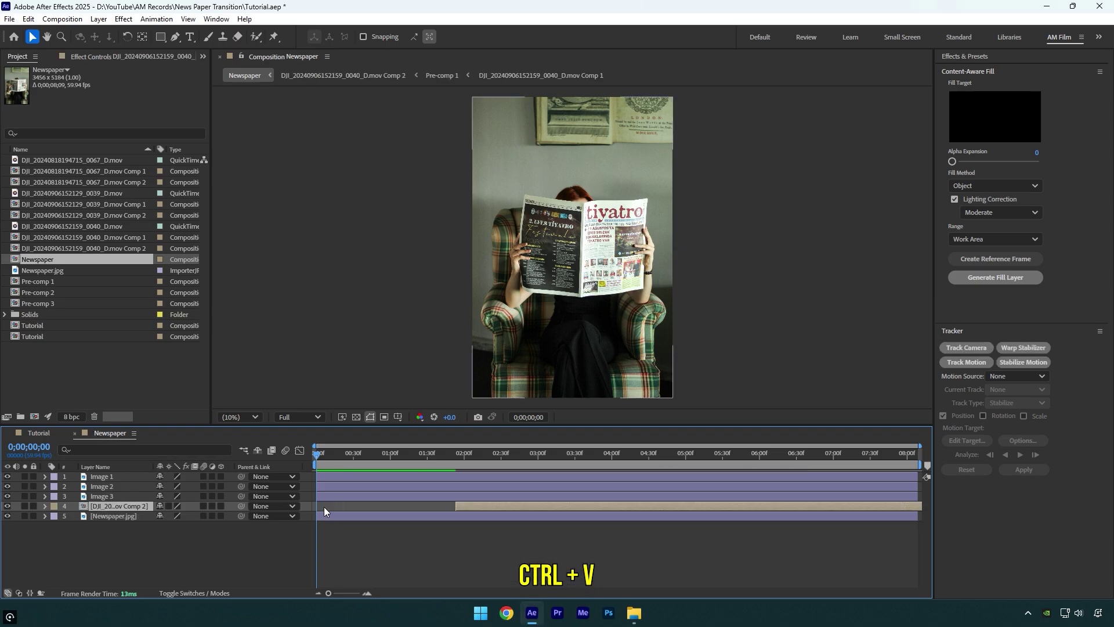
{"action": "left_click_drag", "start_coordinate": [126, 507], "coordinate": [111, 475]}
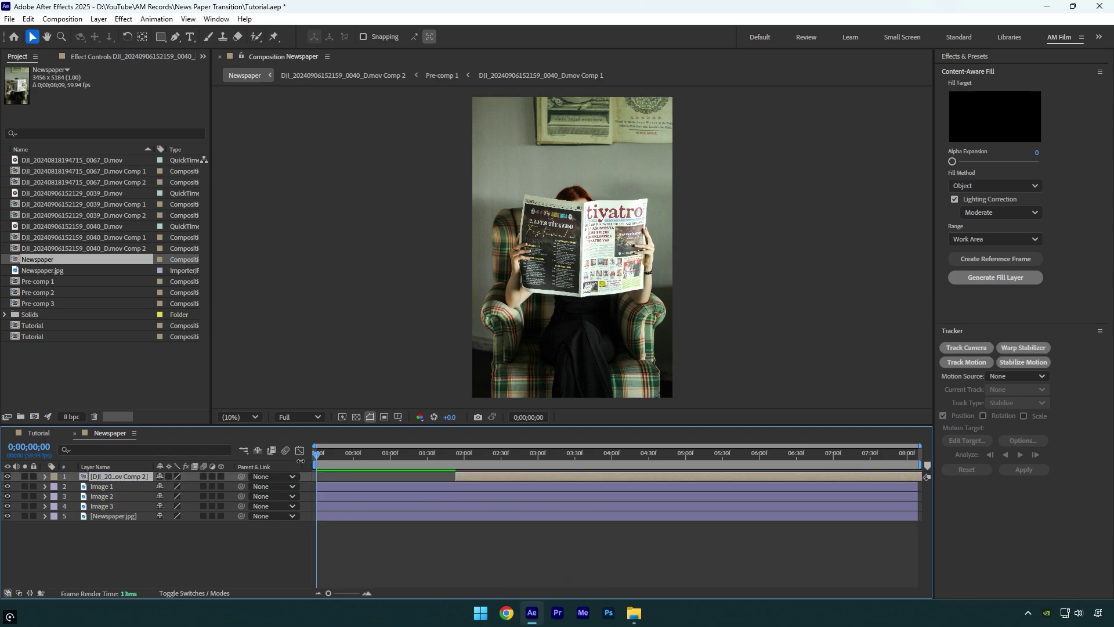
- Make the frozen clip start at 0;00;00;00 and position it over the newspaper's right-hand page
{"action": "key", "text": "["}
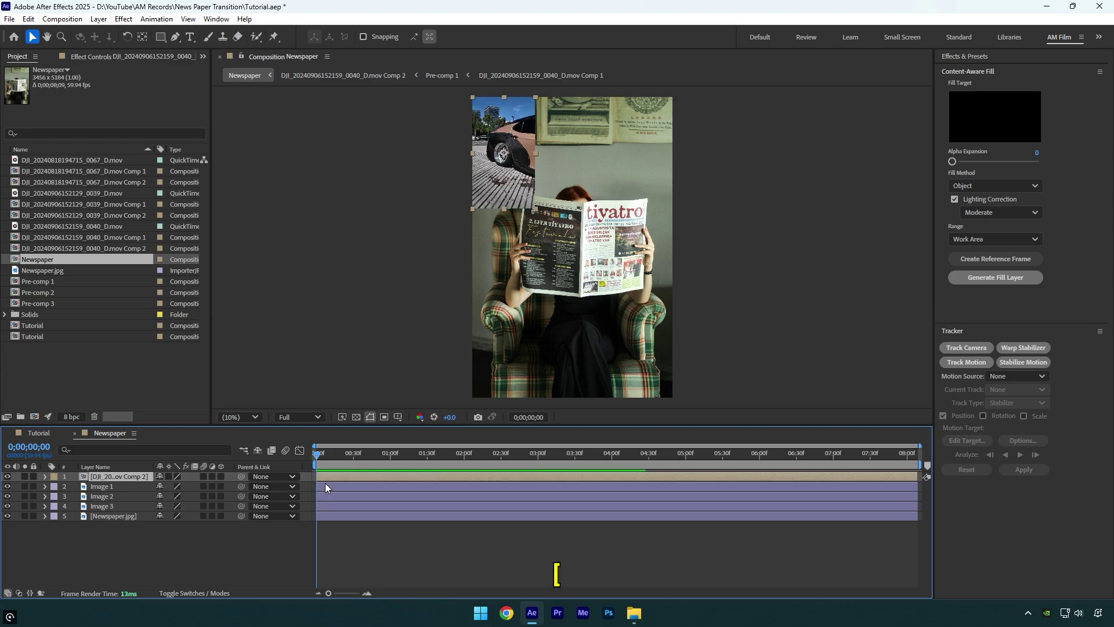
{"action": "left_click_drag", "start_coordinate": [505, 194], "coordinate": [616, 263]}
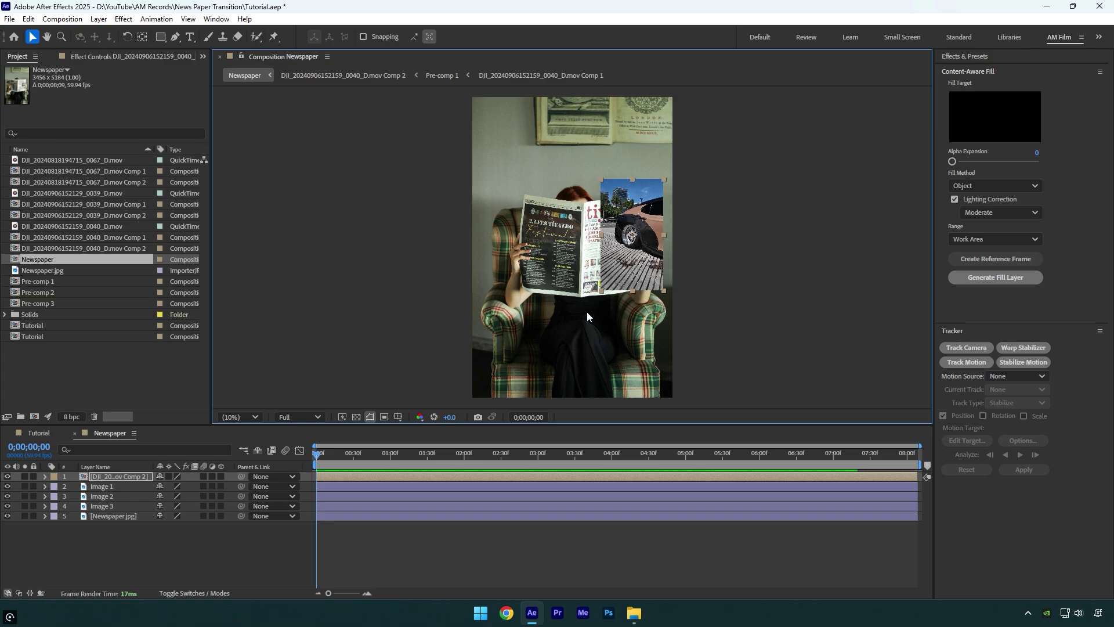
- Show the layer mode options and set the frozen clip's track matte to Image 1
{"action": "left_click", "coordinate": [166, 594]}
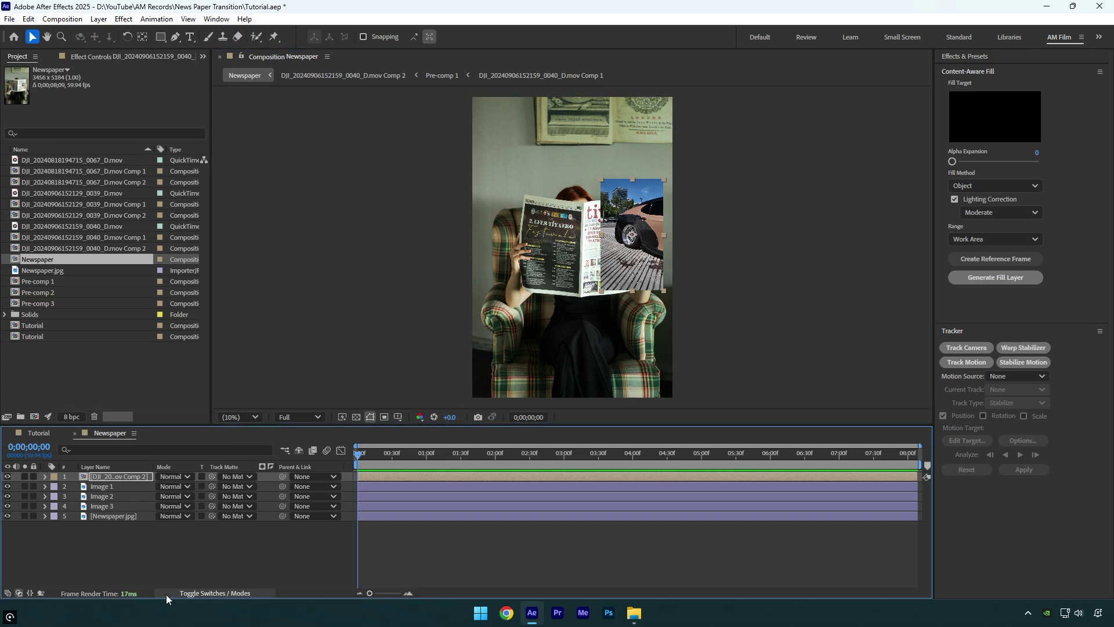
{"action": "left_click", "coordinate": [241, 480]}
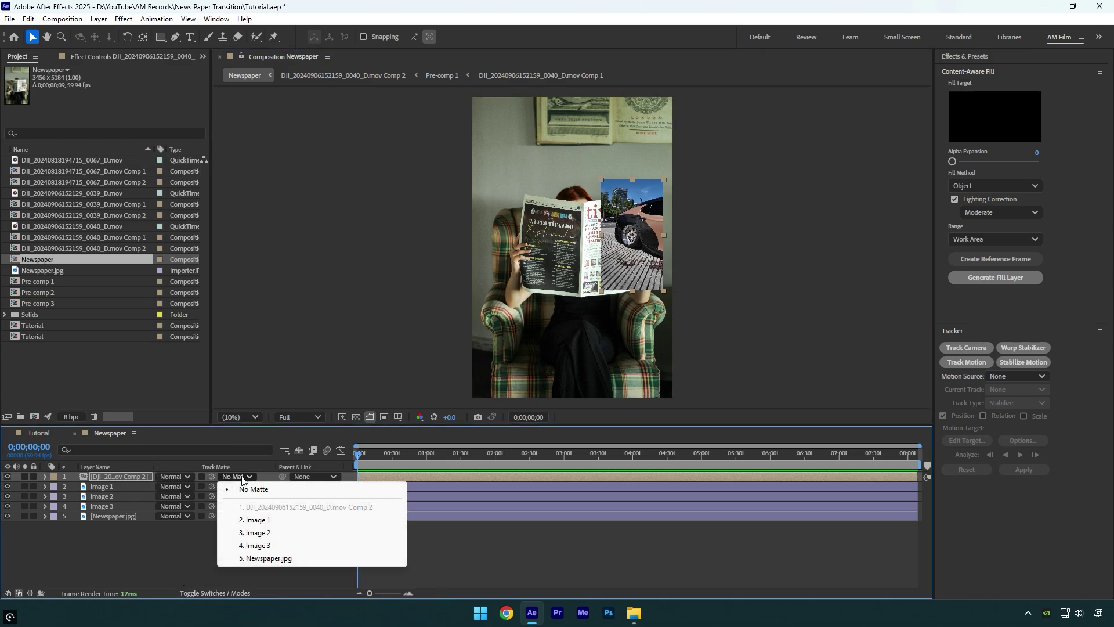
{"action": "left_click", "coordinate": [264, 519]}
- Scale the frozen clip to 63% and reposition it so the car's wheel sits inside the newspaper's upper photo
{"action": "key", "text": "period"}
{"action": "key", "text": "period"}
{"action": "key", "text": "period"}
{"action": "key", "text": "period"}
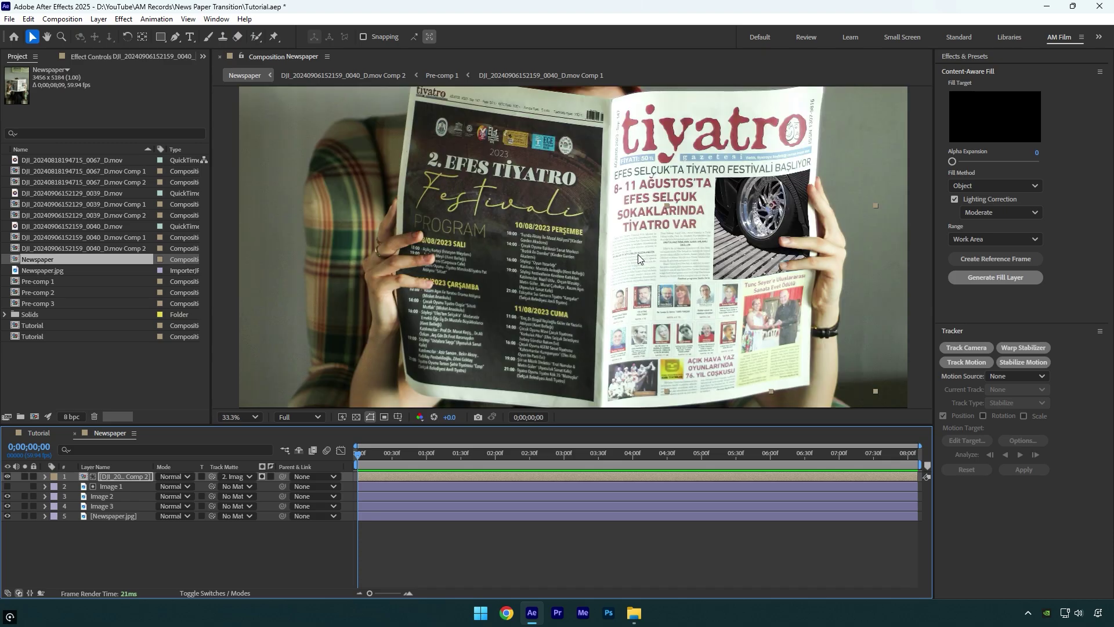
{"action": "mouse_move", "coordinate": [728, 243]}
{"action": "left_mouse_down"}
{"action": "mouse_move", "coordinate": [755, 297]}
{"action": "mouse_move", "coordinate": [739, 340]}
{"action": "mouse_move", "coordinate": [737, 253]}
{"action": "mouse_move", "coordinate": [732, 263]}
{"action": "left_mouse_up"}
{"action": "key", "text": "s"}
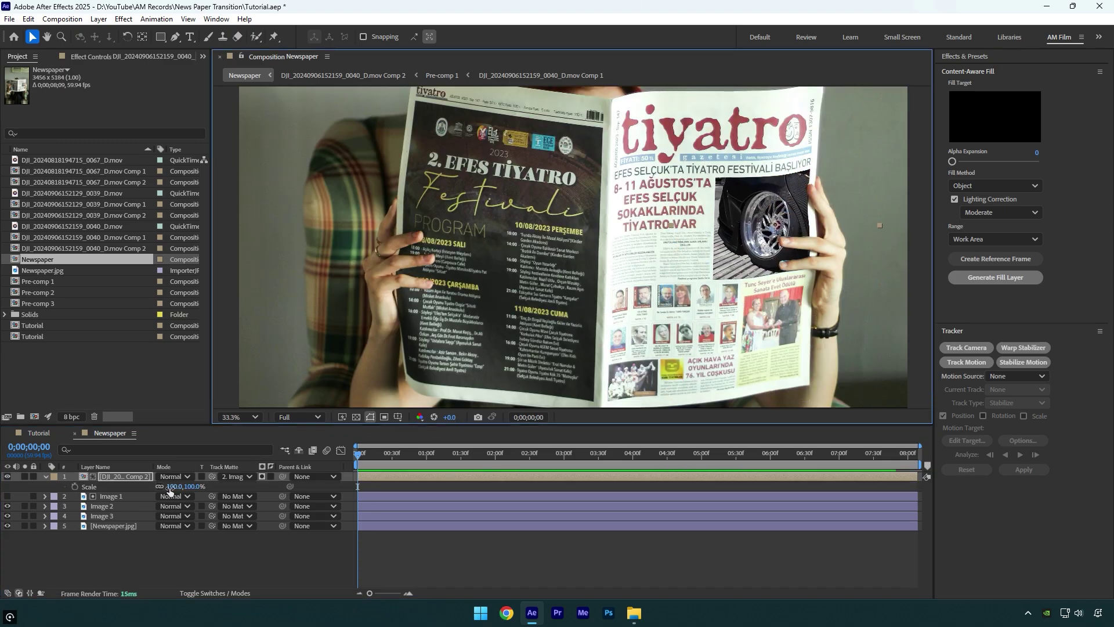
{"action": "left_click_drag", "start_coordinate": [173, 488], "coordinate": [145, 491]}
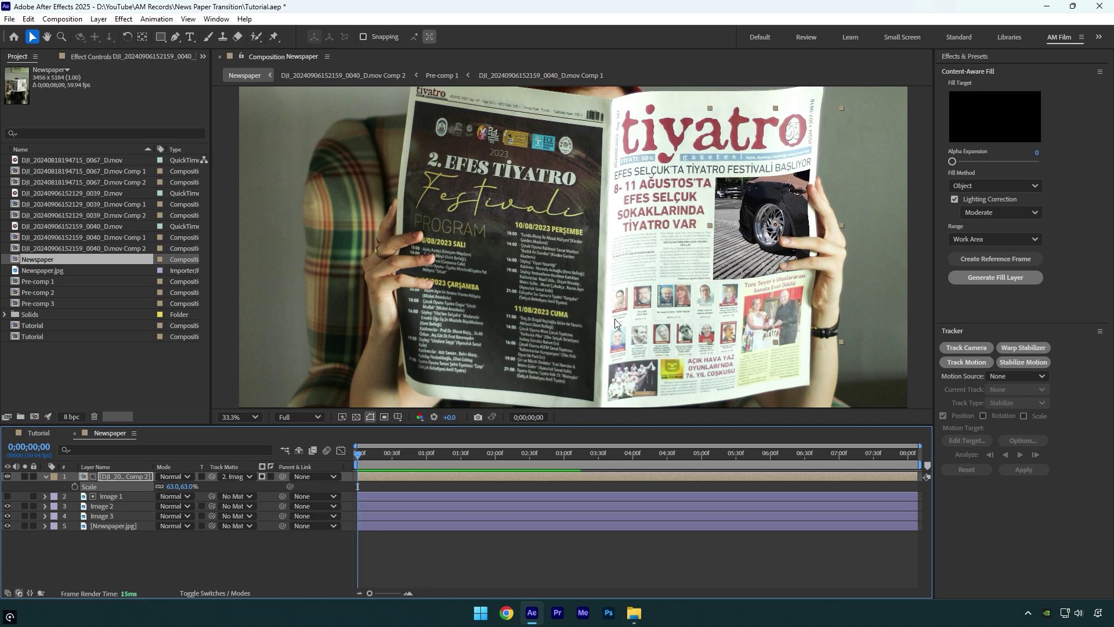
{"action": "left_click", "coordinate": [772, 246]}
{"action": "left_click_drag", "start_coordinate": [772, 247], "coordinate": [763, 266]}
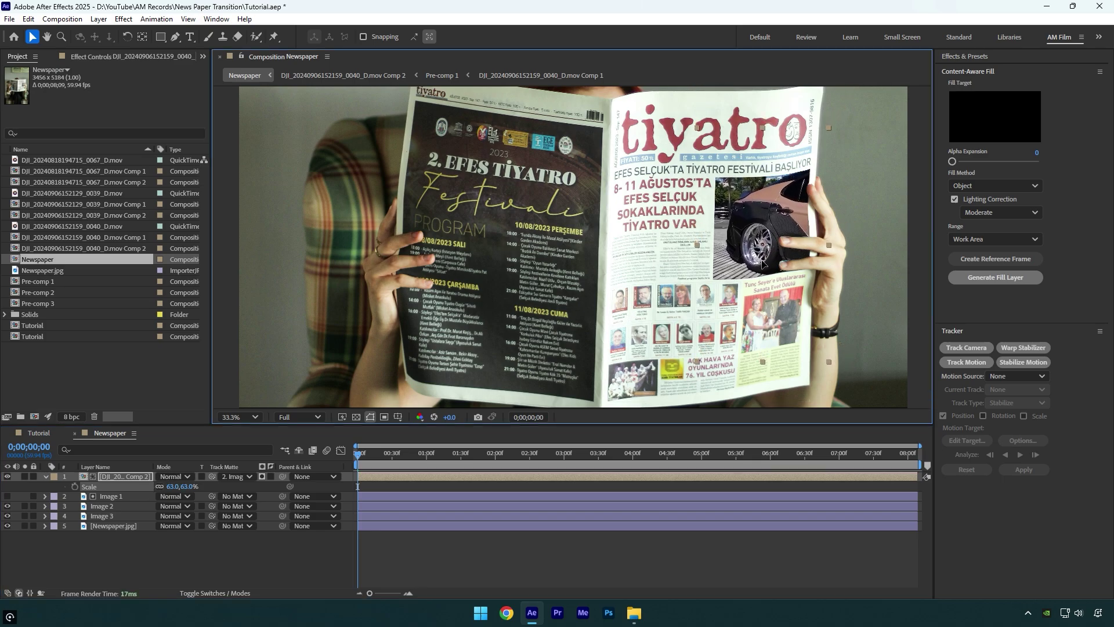
- Apply Lumetri Color to the frozen clip and raise its RGB curve at the midtones and shadows to brighten it
{"action": "key", "text": "ctrl+space"}
{"action": "type", "text": "lumetri"}
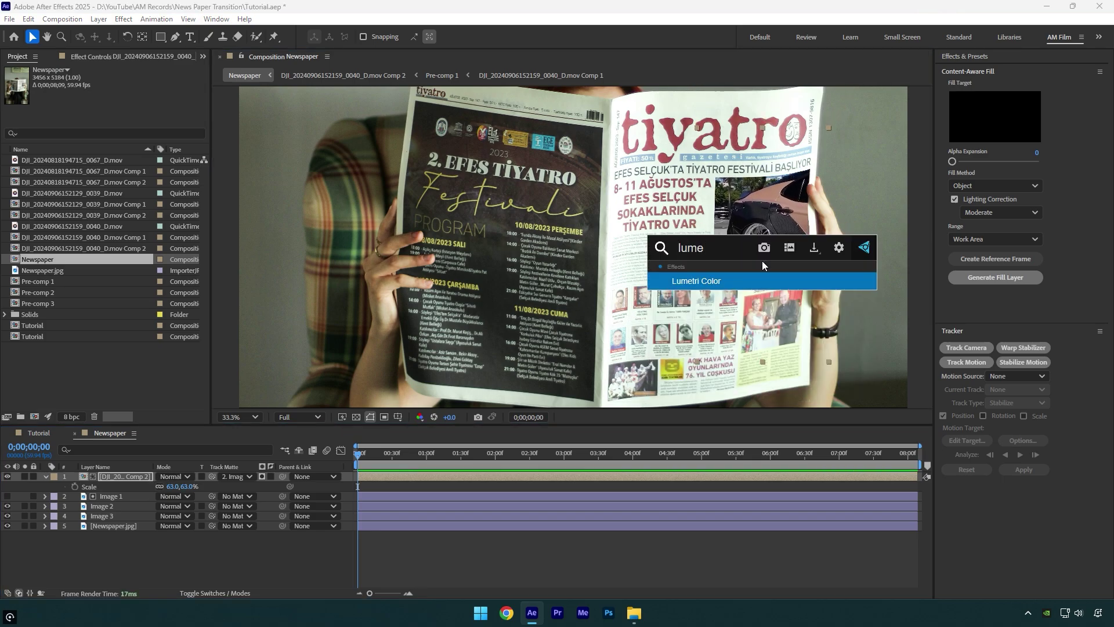
{"action": "key", "text": "Return"}
{"action": "left_click", "coordinate": [16, 109]}
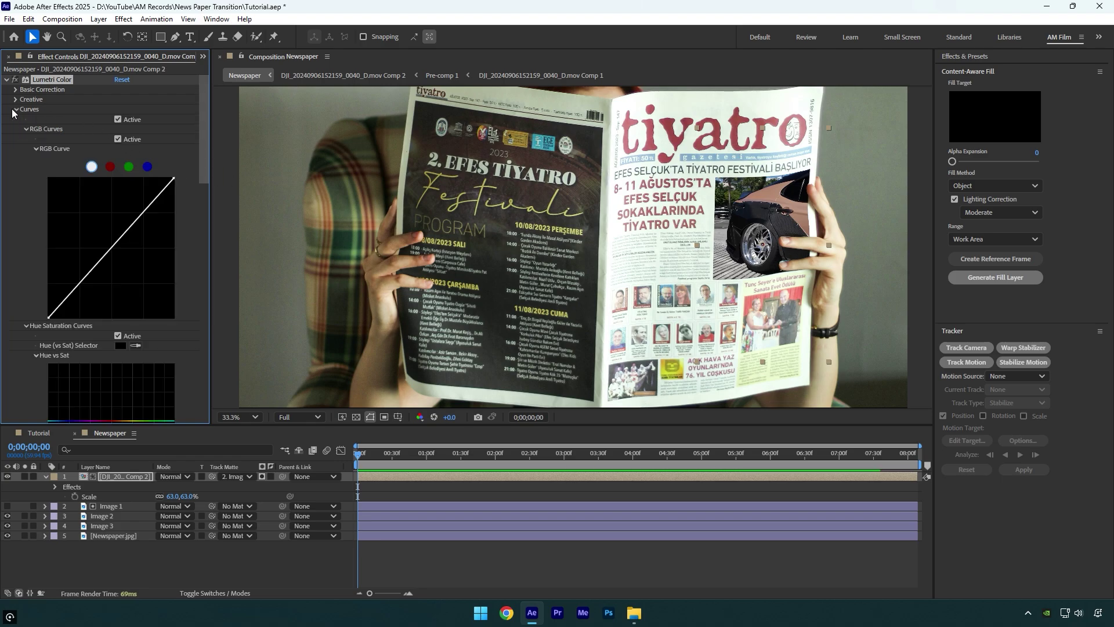
{"action": "left_click_drag", "start_coordinate": [105, 253], "coordinate": [106, 239]}
{"action": "left_click_drag", "start_coordinate": [78, 278], "coordinate": [80, 280]}
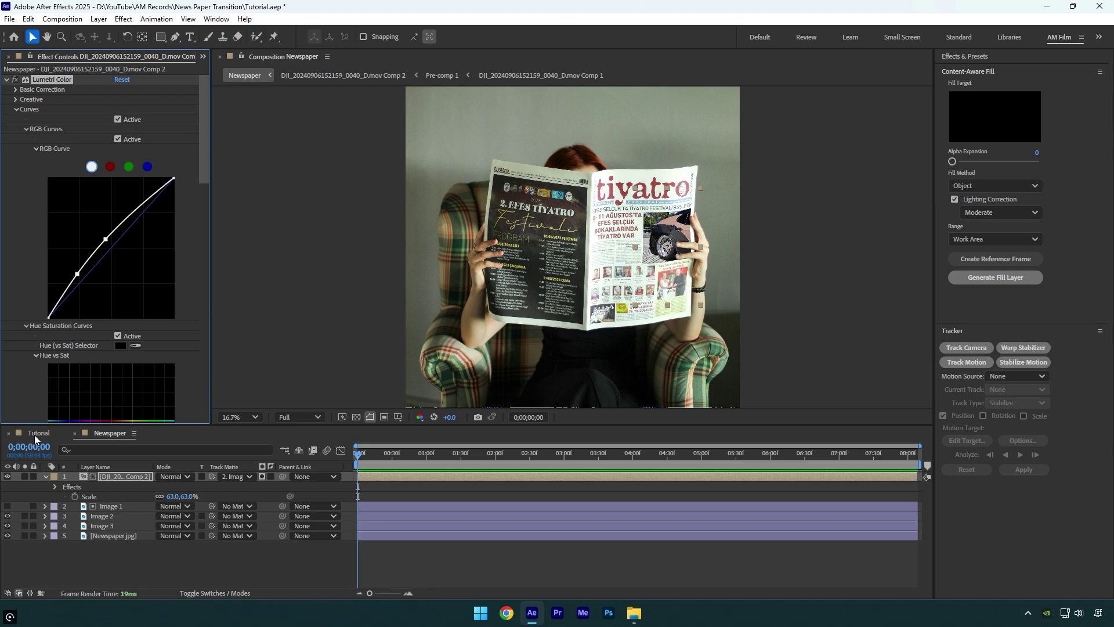
- Duplicate the middle clip in the Tutorial composition and apply Freeze Frame to the copy at 0;00;03;45
{"action": "left_click", "coordinate": [35, 434]}
{"action": "mouse_move", "coordinate": [583, 458]}
{"action": "left_mouse_down"}
{"action": "mouse_move", "coordinate": [658, 454]}
{"action": "mouse_move", "coordinate": [593, 460]}
{"action": "left_mouse_up"}
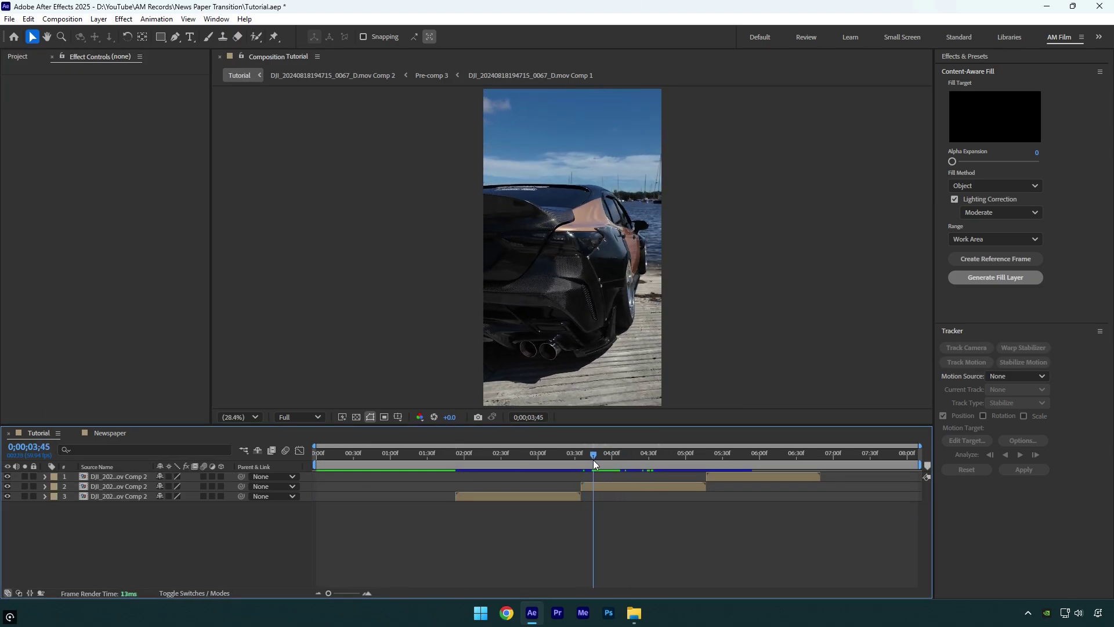
{"action": "left_click", "coordinate": [597, 488]}
{"action": "key", "text": "ctrl+d"}
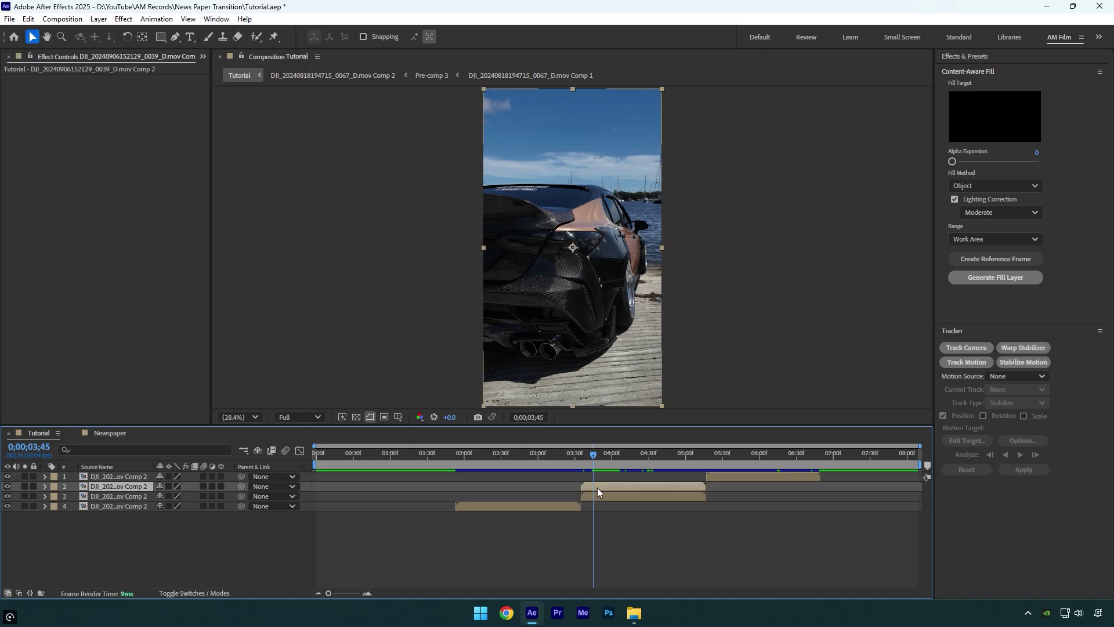
{"action": "right_click", "coordinate": [597, 487]}
{"action": "mouse_move", "coordinate": [661, 204]}
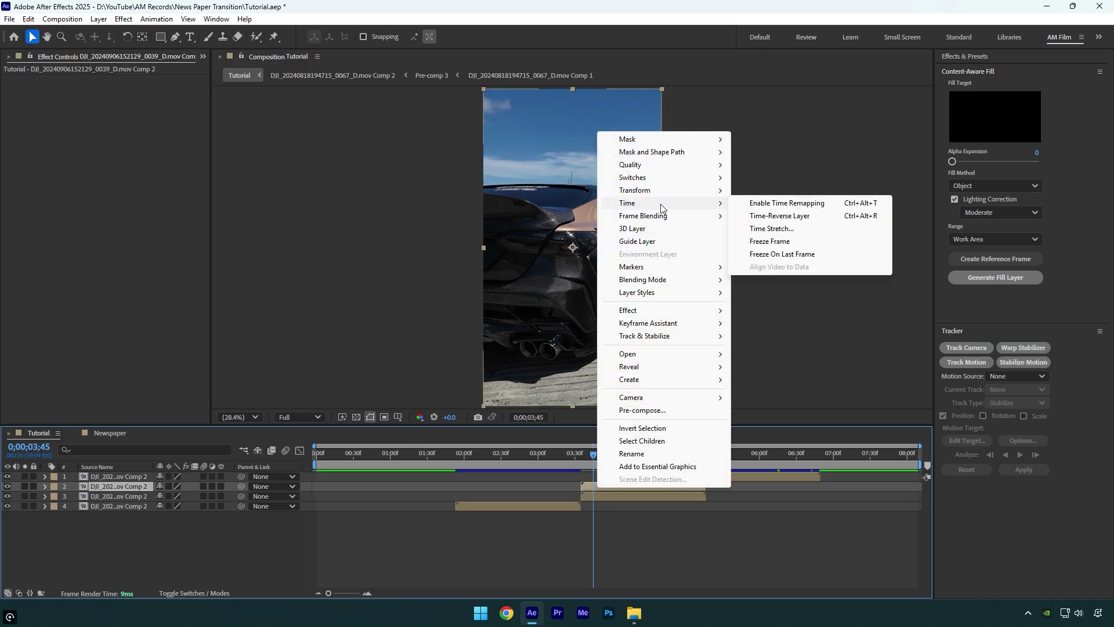
{"action": "left_click", "coordinate": [771, 242]}
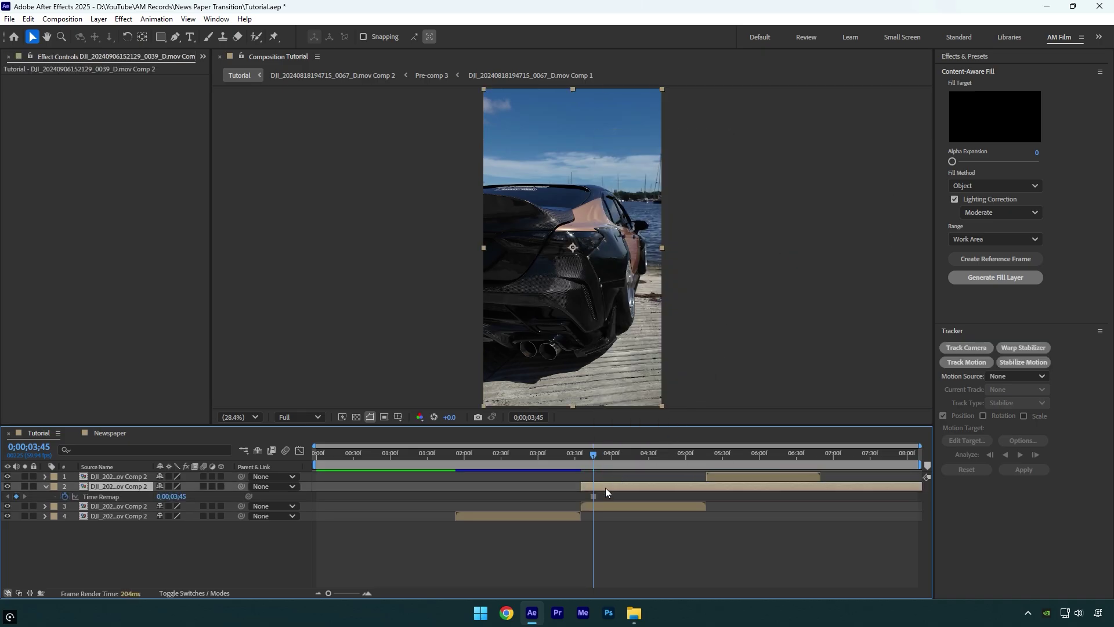
- Move the frozen clip from Tutorial into Newspaper, start it at 0;00;00;00 and place it over the newspaper
{"action": "key", "text": "Delete"}
{"action": "left_click", "coordinate": [110, 433]}
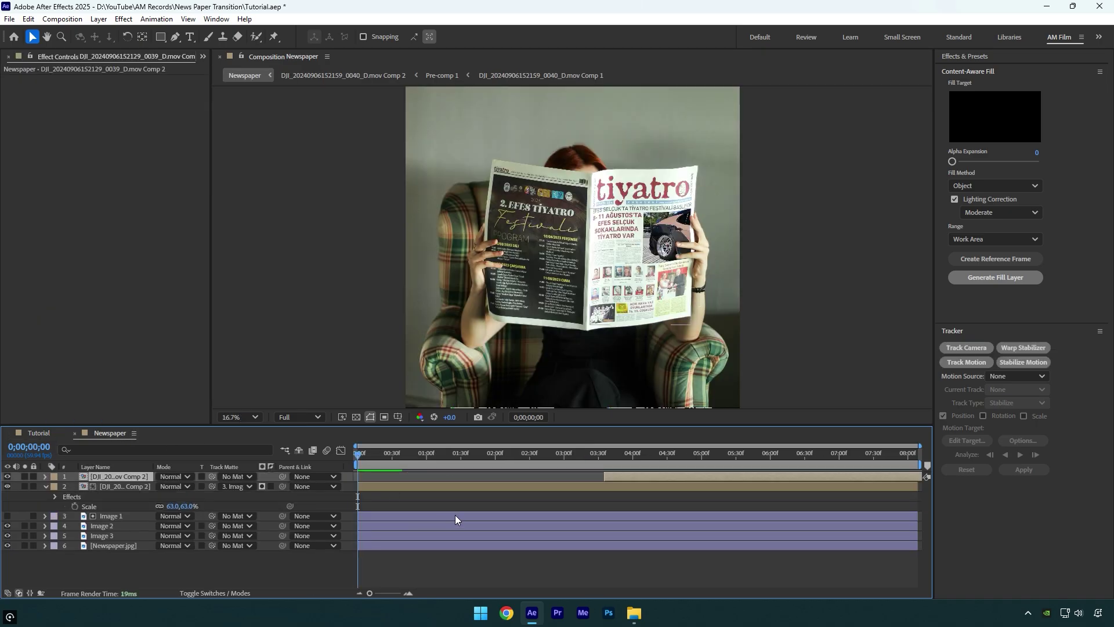
{"action": "key", "text": "bracketleft"}
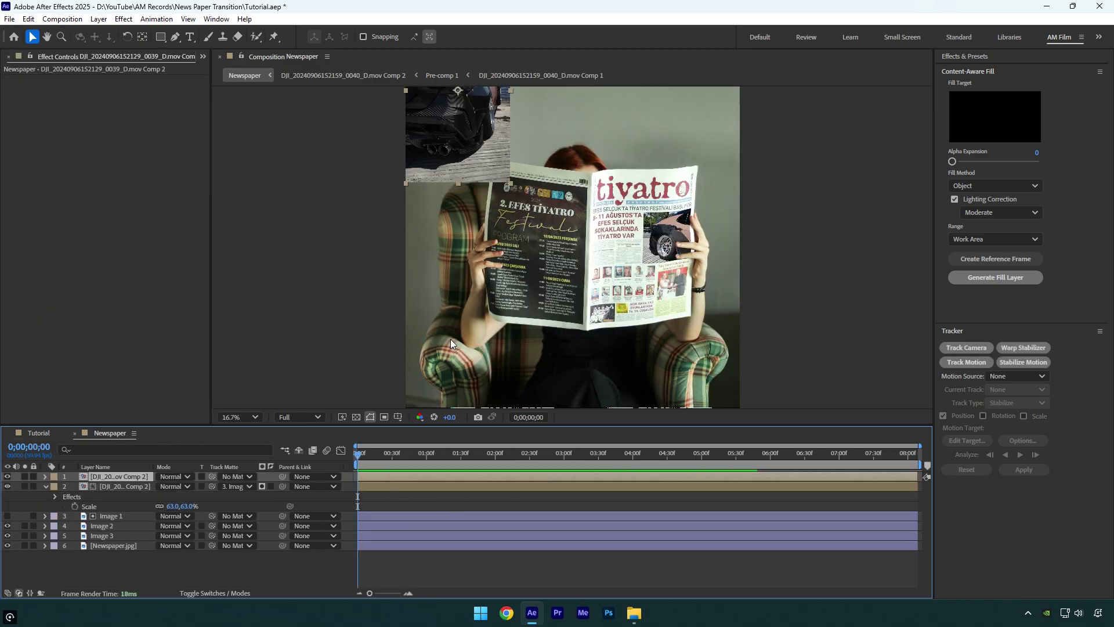
{"action": "left_click_drag", "start_coordinate": [477, 149], "coordinate": [562, 279]}
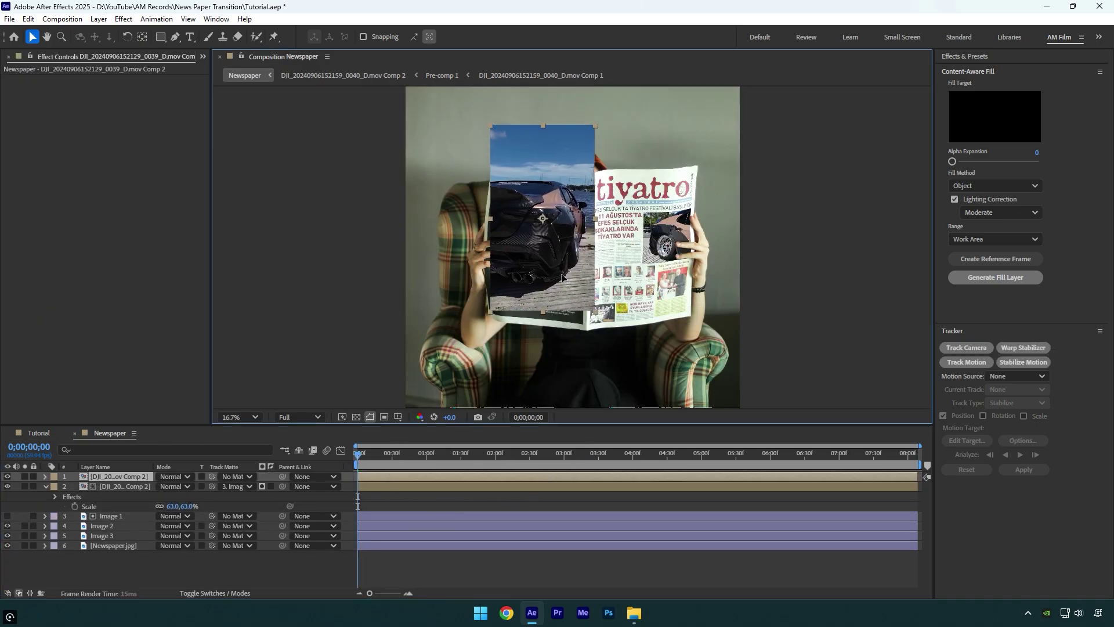
- Set the new frozen clip's track matte to Image 2 and move it over the small photo near the newspaper's fold
{"action": "left_click", "coordinate": [235, 476]}
{"action": "left_click", "coordinate": [259, 545]}
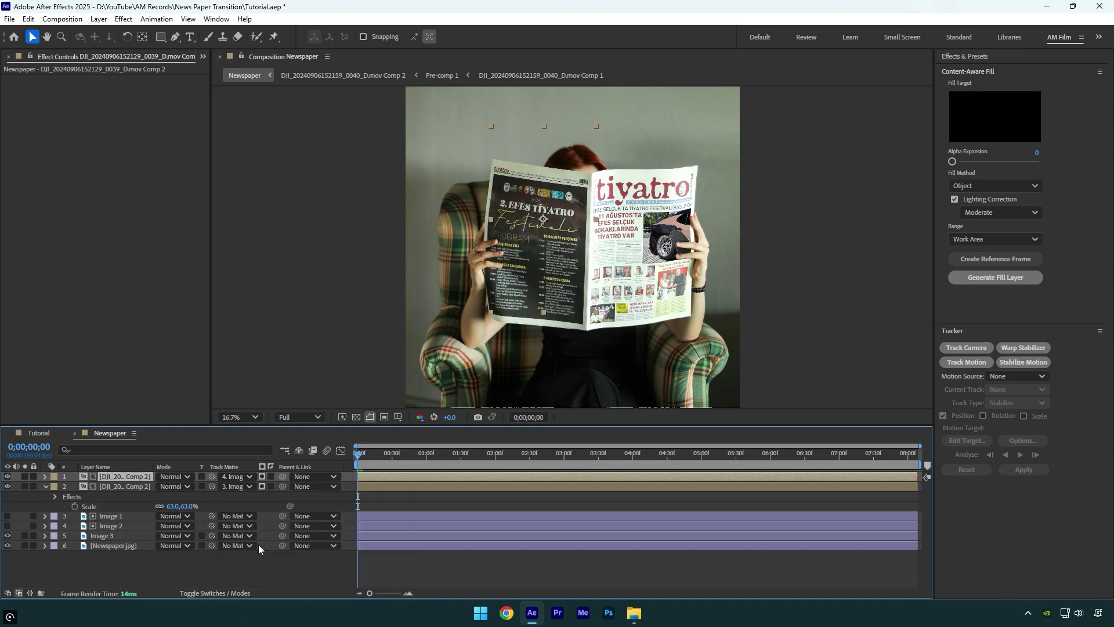
{"action": "left_click_drag", "start_coordinate": [554, 251], "coordinate": [615, 323]}
- Scale the clip matted by Image 2 to 28% and reposition it so the car's rear fills the small photo
{"action": "key", "text": "s"}
{"action": "left_click_drag", "start_coordinate": [174, 487], "coordinate": [134, 487]}
{"action": "left_click_drag", "start_coordinate": [605, 311], "coordinate": [556, 125]}
{"action": "scroll", "coordinate": [603, 313], "scroll_direction": "up", "scroll_amount": 4}
{"action": "left_click_drag", "start_coordinate": [174, 487], "coordinate": [173, 487]}
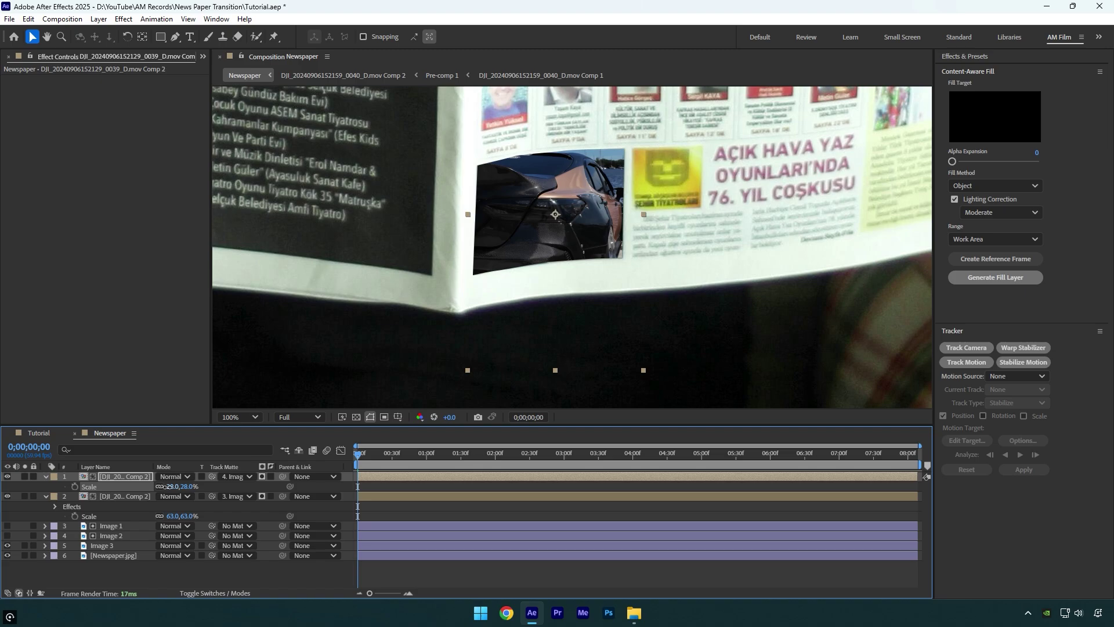
{"action": "left_click_drag", "start_coordinate": [565, 236], "coordinate": [557, 197]}
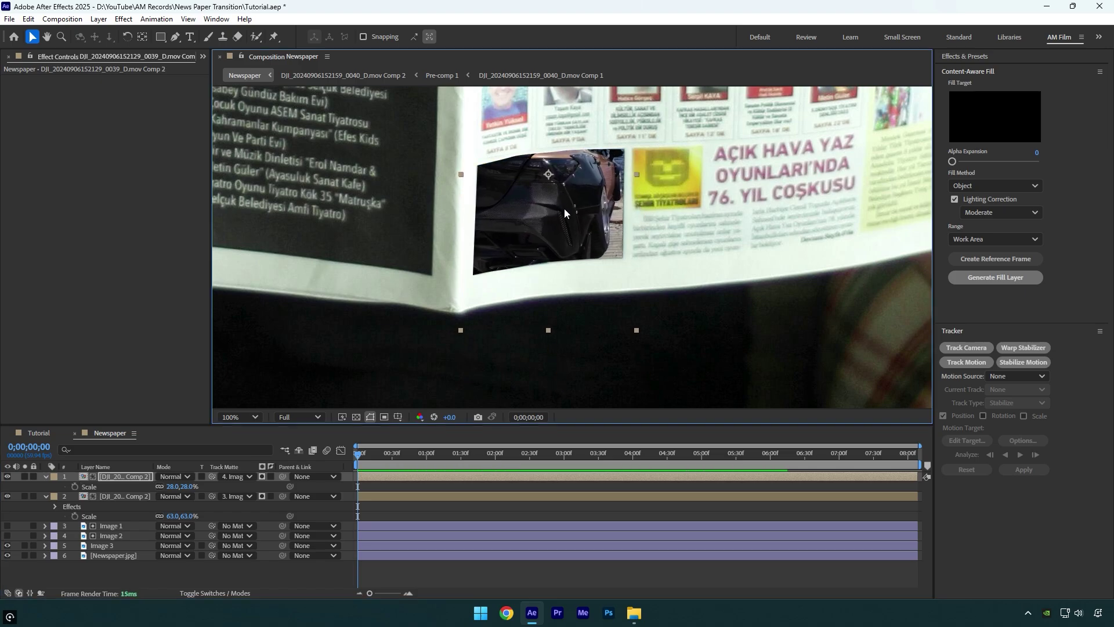
- Copy the Lumetri Color effect from the clip matted by Image 1 to the clip matted by Image 2
{"action": "left_click", "coordinate": [123, 497]}
{"action": "left_click", "coordinate": [54, 79]}
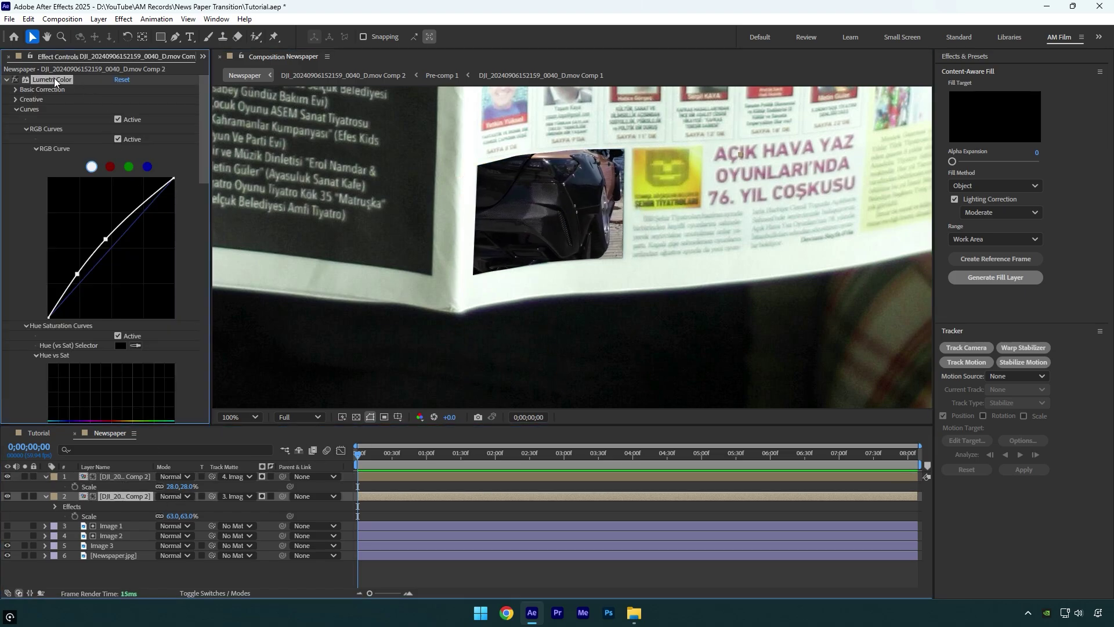
{"action": "left_click", "coordinate": [109, 475]}
{"action": "key", "text": "shift+e"}
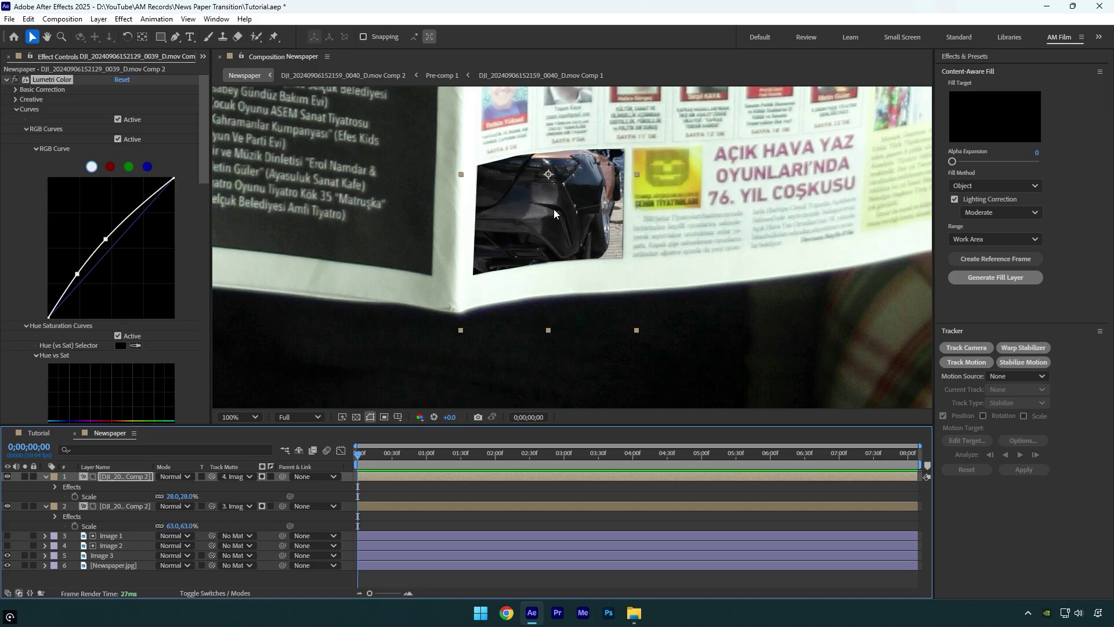
{"action": "scroll", "coordinate": [600, 208], "scroll_direction": "down", "scroll_amount": 2}
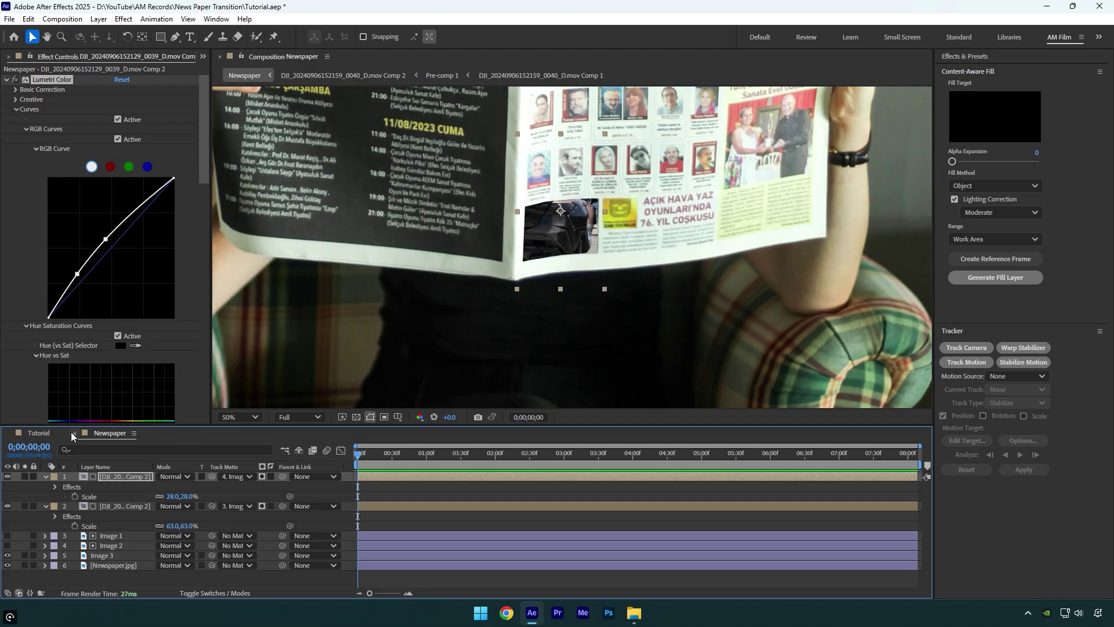
- Duplicate the last clip in the Tutorial composition and apply Freeze Frame to the copy at 0;00;05;32
{"action": "left_click", "coordinate": [25, 437]}
{"action": "left_click", "coordinate": [733, 457]}
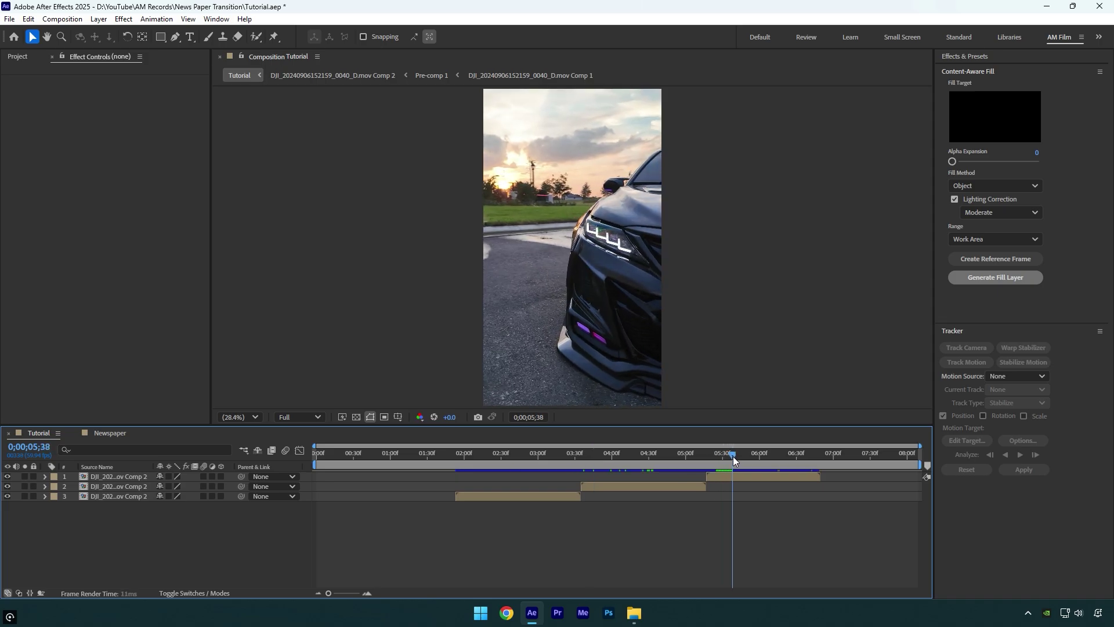
{"action": "left_click_drag", "start_coordinate": [733, 456], "coordinate": [725, 458]}
{"action": "left_click", "coordinate": [727, 475]}
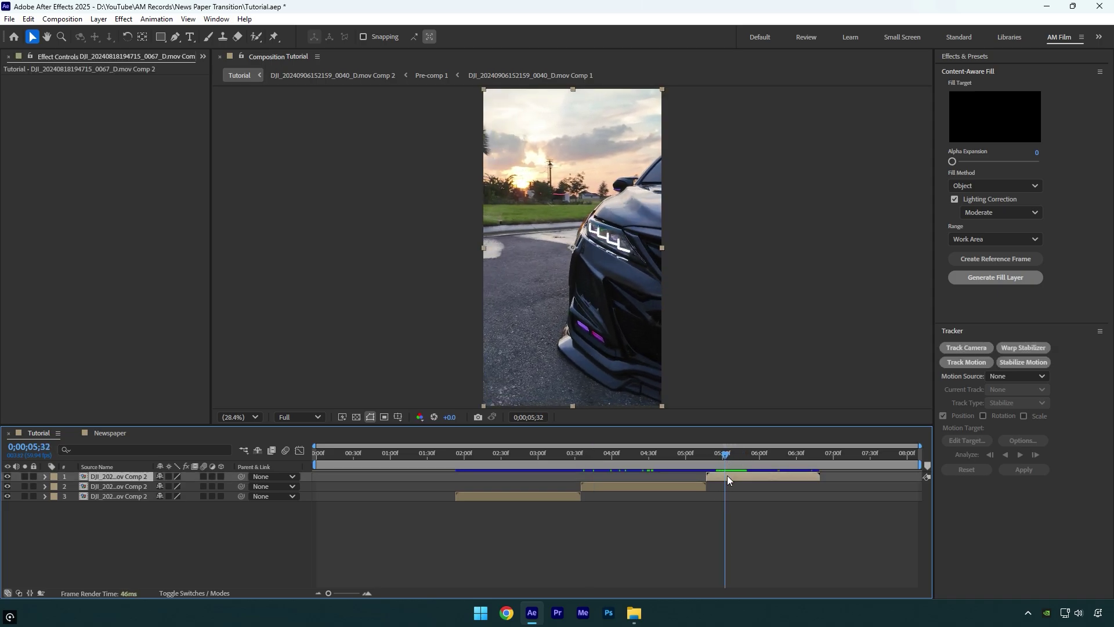
{"action": "key", "text": "ctrl+d"}
{"action": "right_click", "coordinate": [726, 475]}
{"action": "mouse_move", "coordinate": [757, 192]}
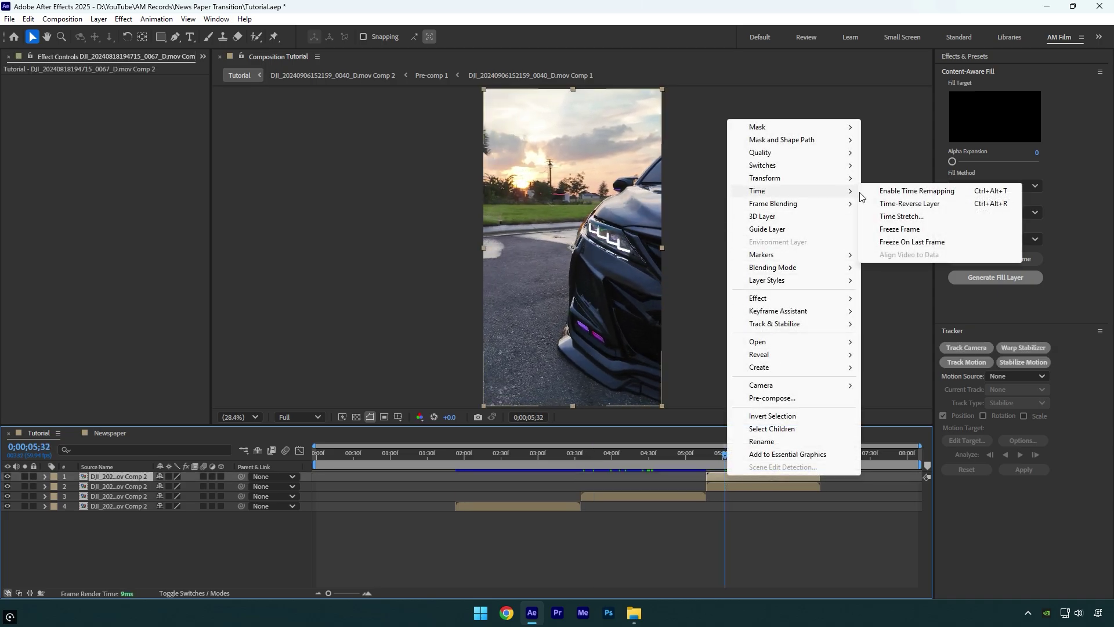
{"action": "left_click", "coordinate": [905, 230]}
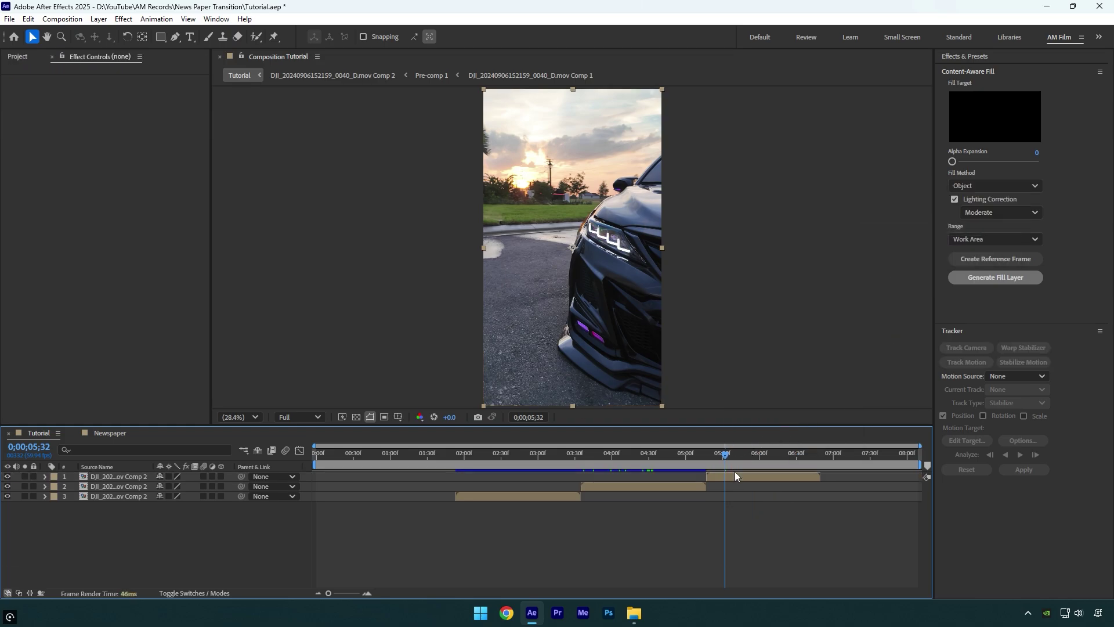
- Paste the frozen last clip into the Newspaper composition and make it start at 0;00;00;00
{"action": "left_click", "coordinate": [102, 435]}
{"action": "key", "text": "ctrl+v"}
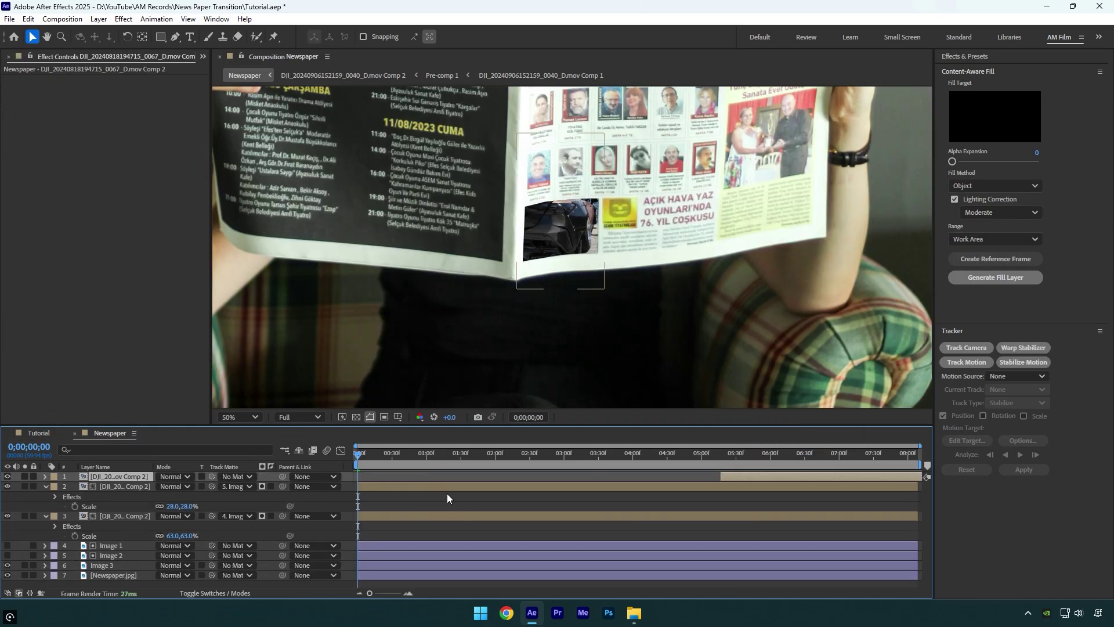
{"action": "mouse_move", "coordinate": [447, 493]}
{"action": "left_mouse_down"}
{"action": "mouse_move", "coordinate": [736, 479]}
{"action": "mouse_move", "coordinate": [445, 482]}
{"action": "left_mouse_up"}
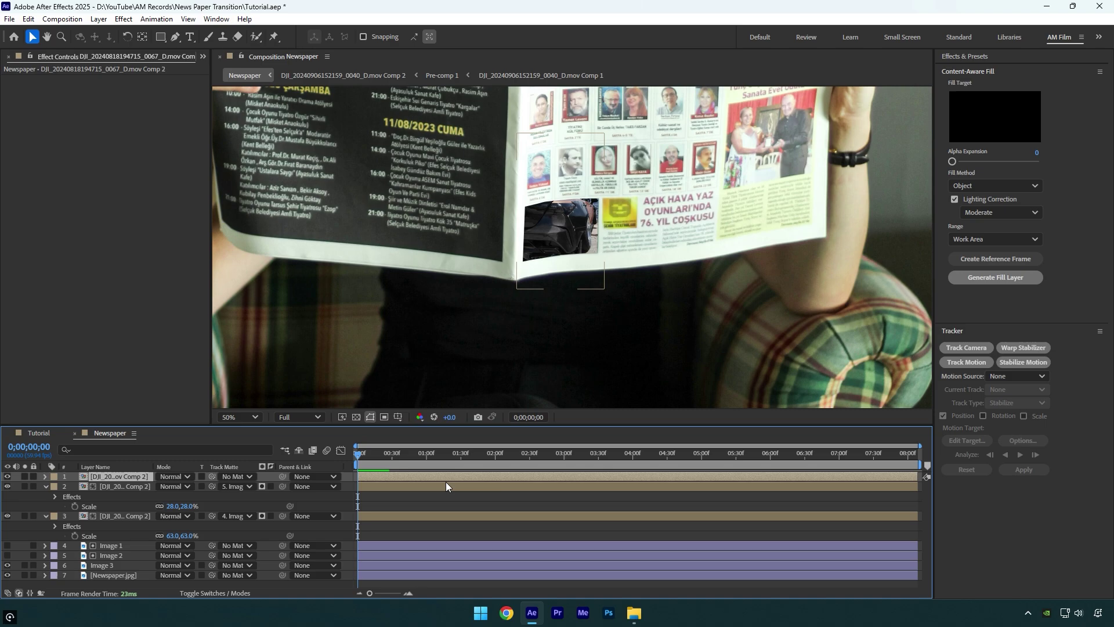
- Set the newly pasted clip's track matte to Image 3 and place it over the newspaper's remaining photo
{"action": "scroll", "coordinate": [547, 297], "scroll_direction": "down", "scroll_amount": 4}
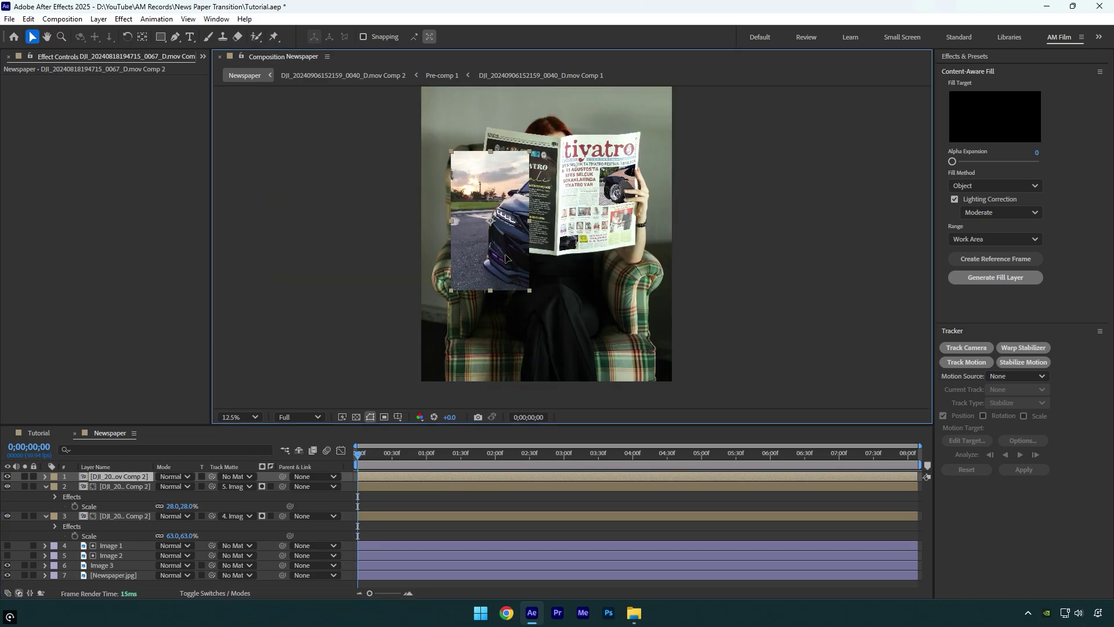
{"action": "left_click", "coordinate": [234, 477]}
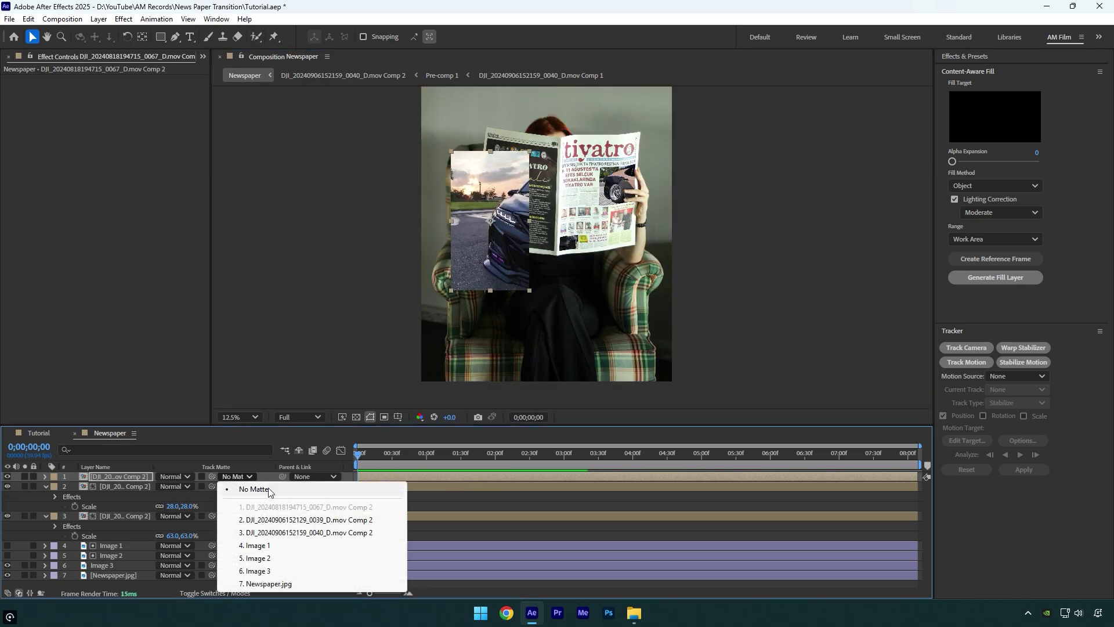
{"action": "left_click", "coordinate": [262, 574]}
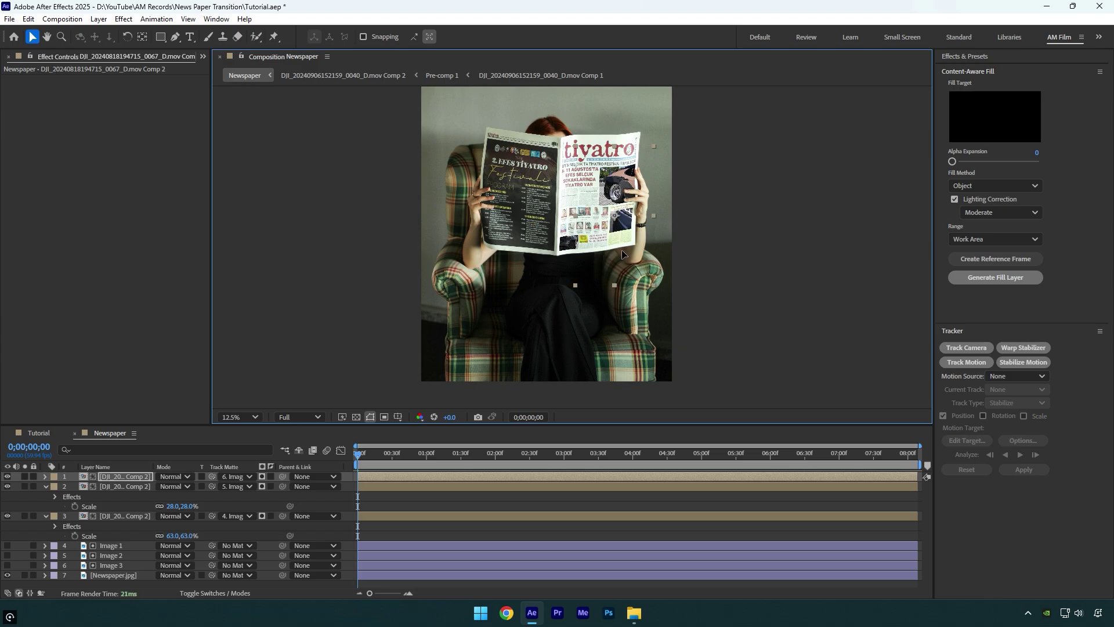
- Scale the clip matted by Image 3 to 47% and reposition it so the car's headlight shows inside the photo
{"action": "scroll", "coordinate": [662, 232], "scroll_direction": "up", "scroll_amount": 4}
{"action": "key", "text": "s"}
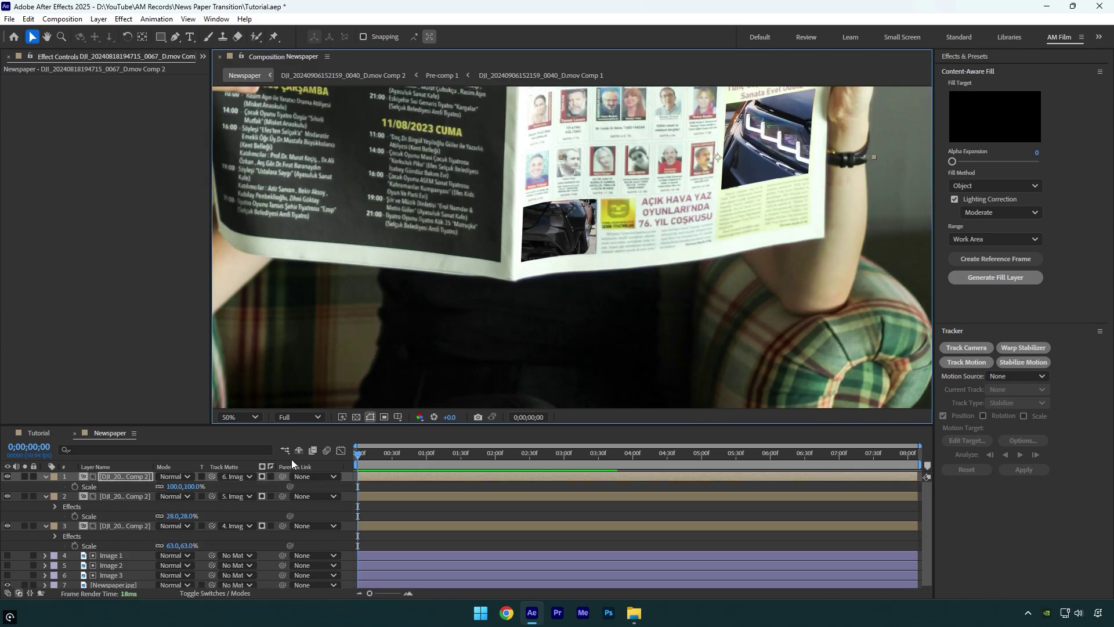
{"action": "left_click_drag", "start_coordinate": [174, 486], "coordinate": [140, 482]}
{"action": "left_click_drag", "start_coordinate": [732, 256], "coordinate": [765, 231]}
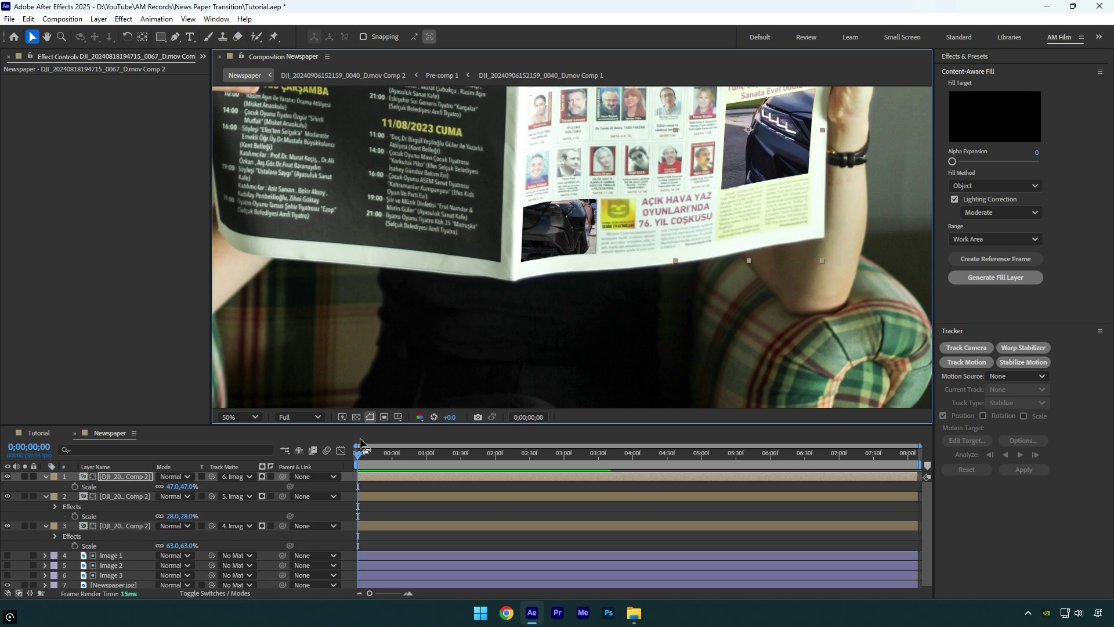
- Copy the Lumetri Color effect from the clip matted by Image 2 to the clip matted by Image 3
{"action": "left_click", "coordinate": [122, 496]}
{"action": "left_click", "coordinate": [53, 81]}
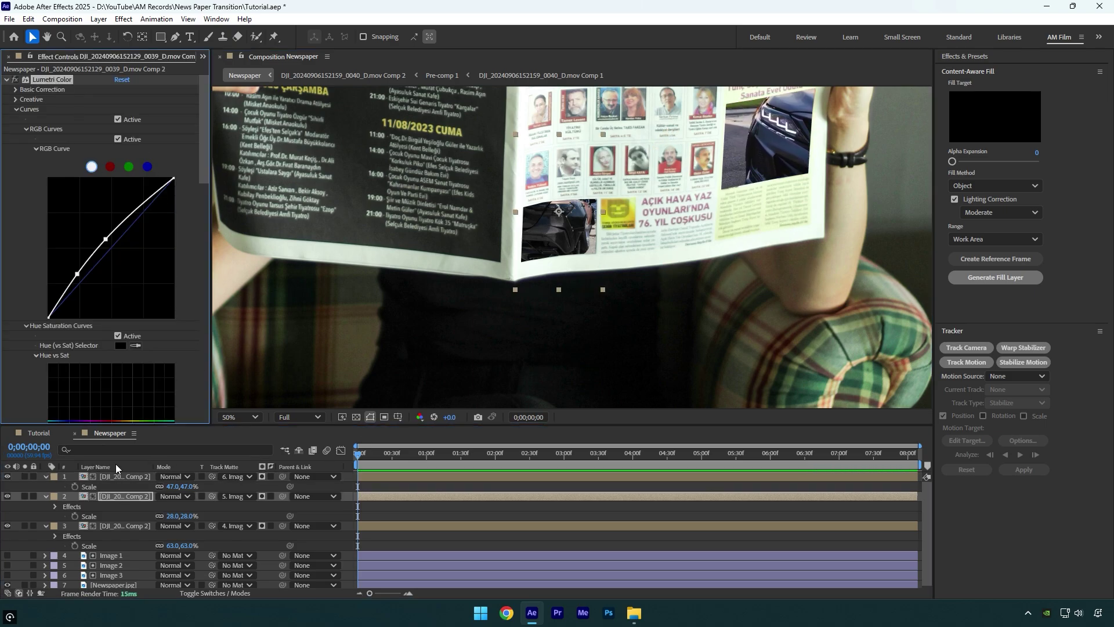
{"action": "left_click", "coordinate": [98, 477]}
{"action": "key", "text": "ctrl+v"}
{"action": "key", "text": "comma"}
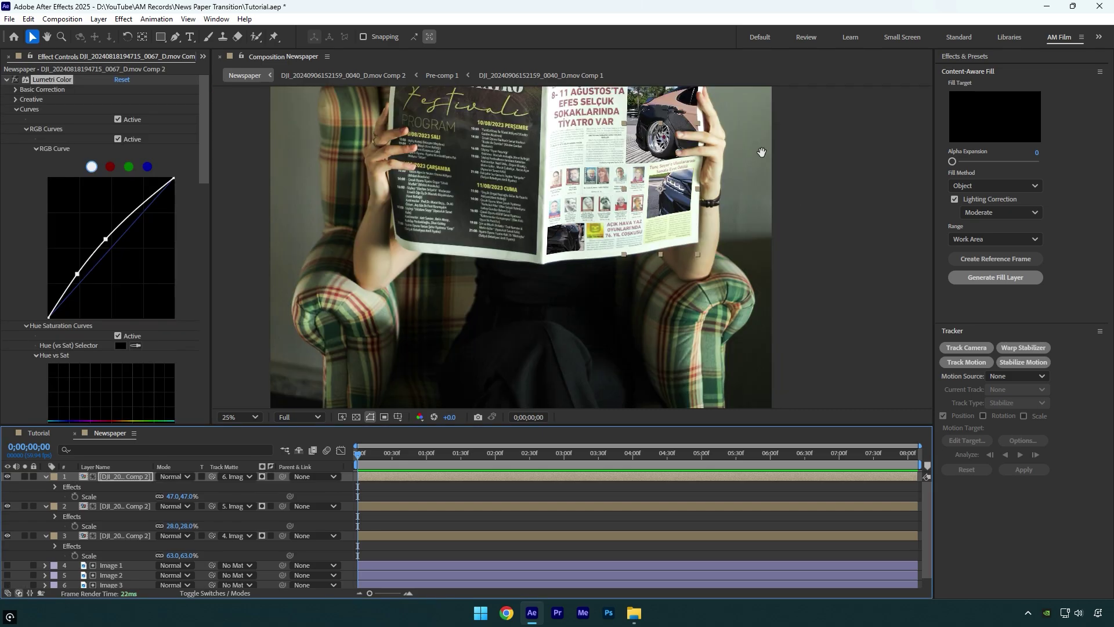
- Add the Newspaper composition to the Tutorial composition as the top layer above the three clips
{"action": "left_click_drag", "start_coordinate": [762, 152], "coordinate": [740, 221]}
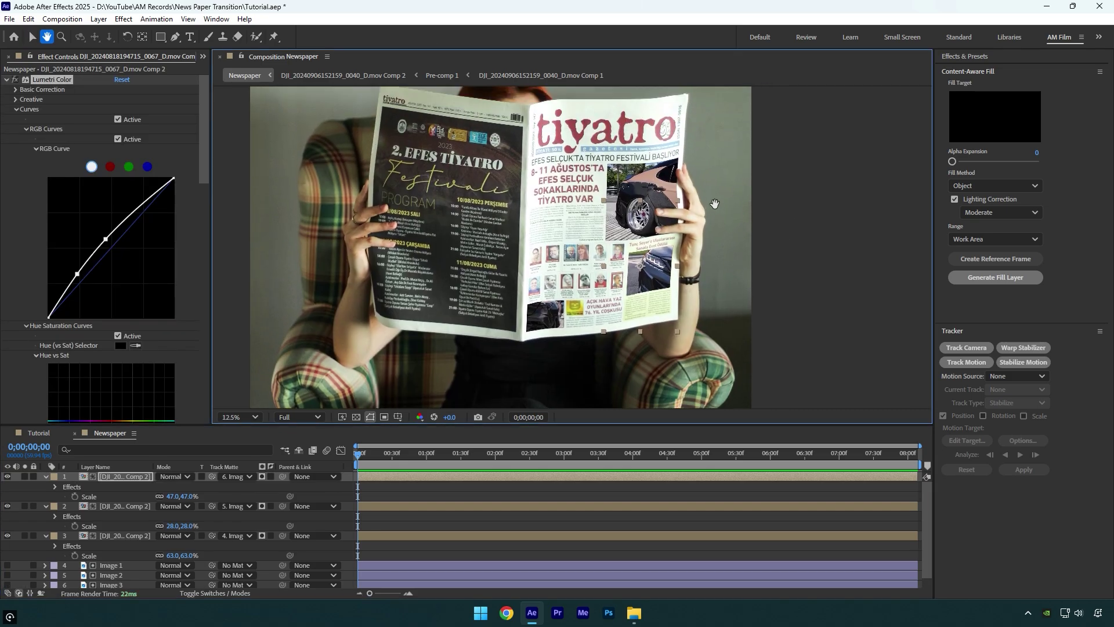
{"action": "key", "text": "period"}
{"action": "key", "text": "v"}
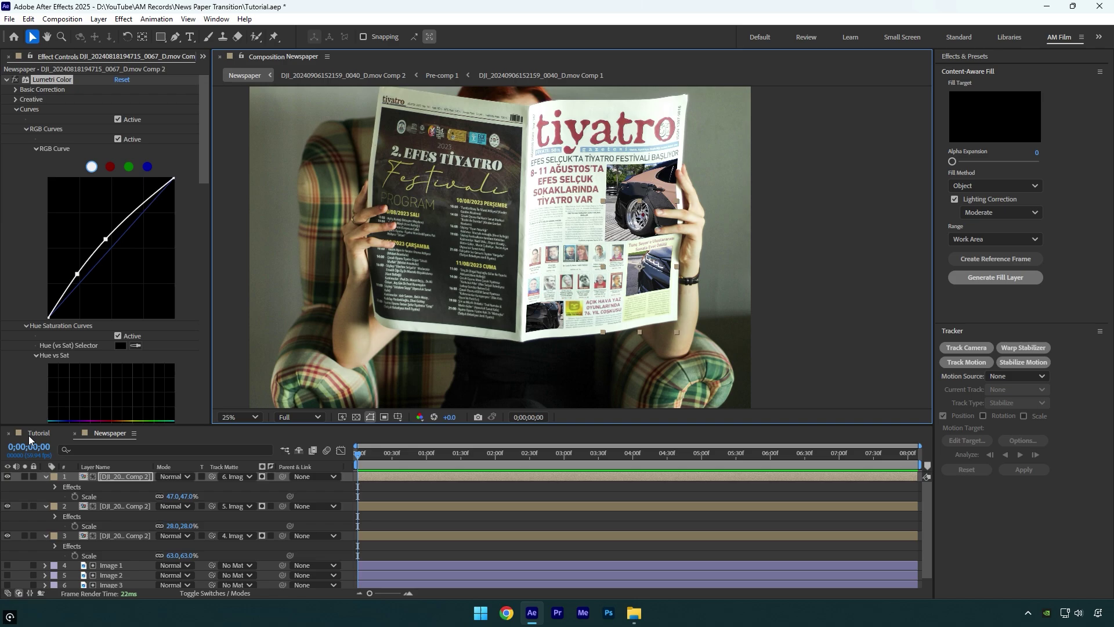
{"action": "left_click", "coordinate": [29, 434]}
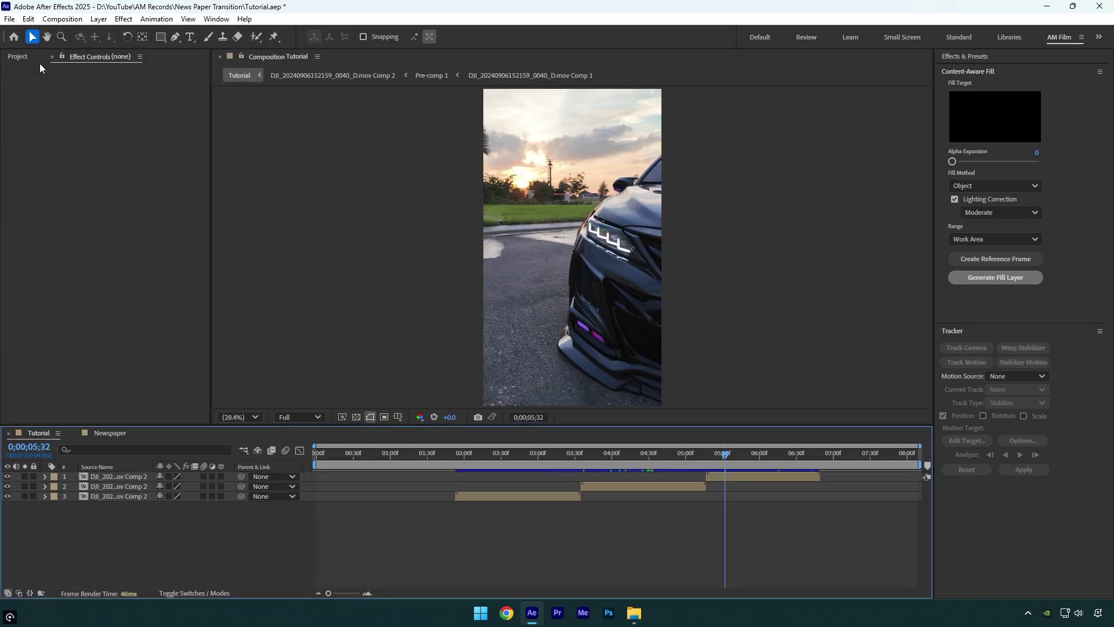
{"action": "left_click", "coordinate": [11, 58]}
{"action": "left_click_drag", "start_coordinate": [37, 259], "coordinate": [100, 475]}
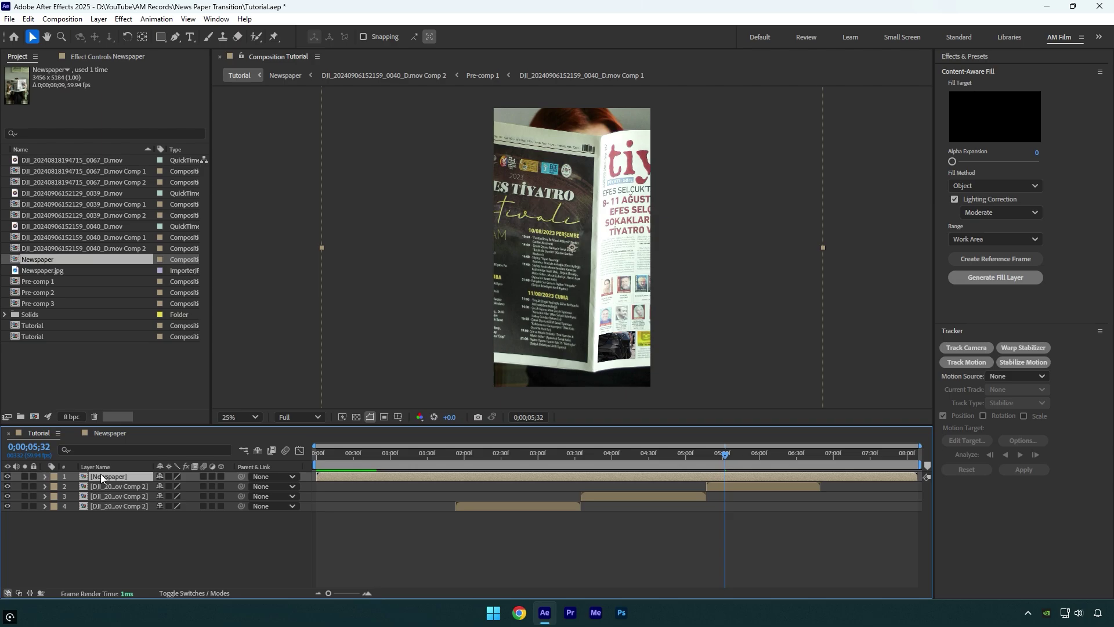
- Trim the Newspaper layer to end at 0;00;01;53, where the first clip starts, and make it a 3D layer
{"action": "left_click_drag", "start_coordinate": [422, 454], "coordinate": [436, 455]}
{"action": "left_click", "coordinate": [458, 487]}
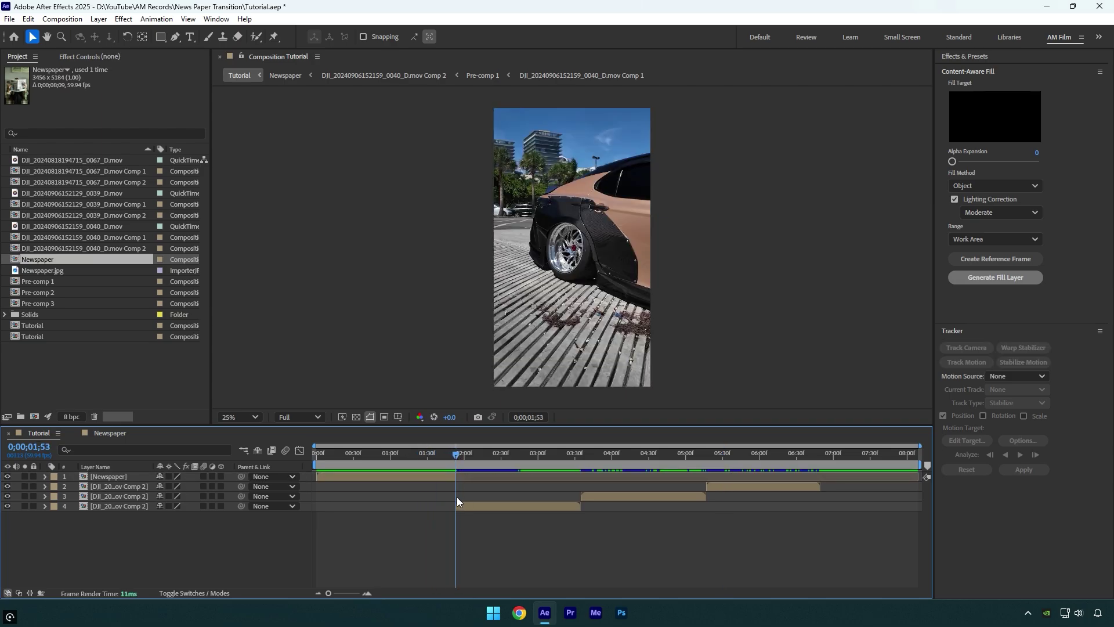
{"action": "left_click_drag", "start_coordinate": [452, 455], "coordinate": [305, 455]}
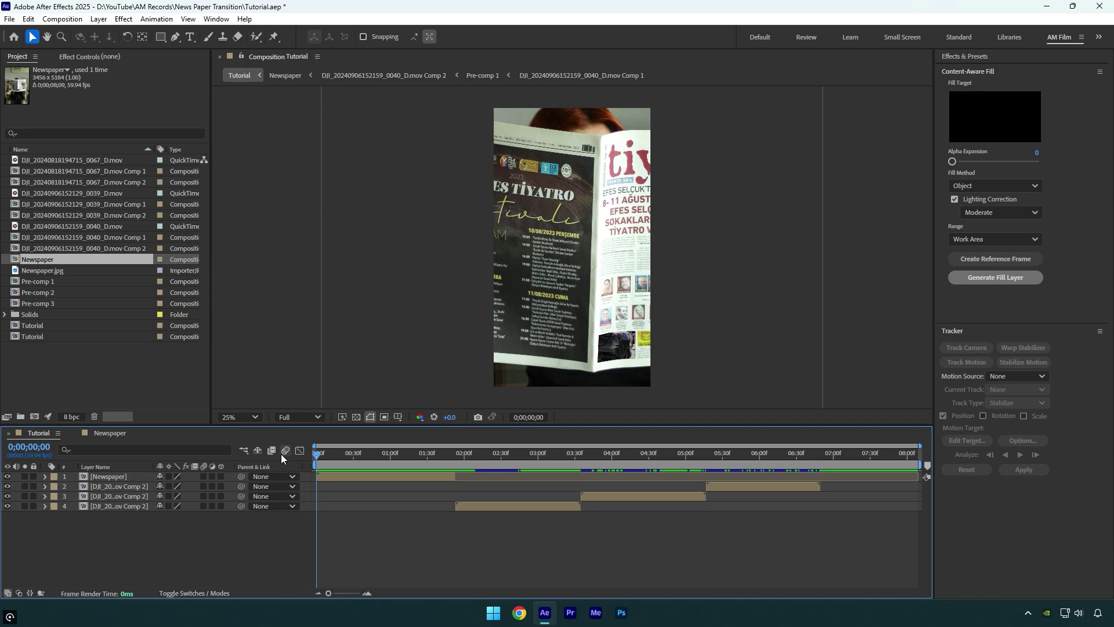
{"action": "left_click", "coordinate": [221, 475]}
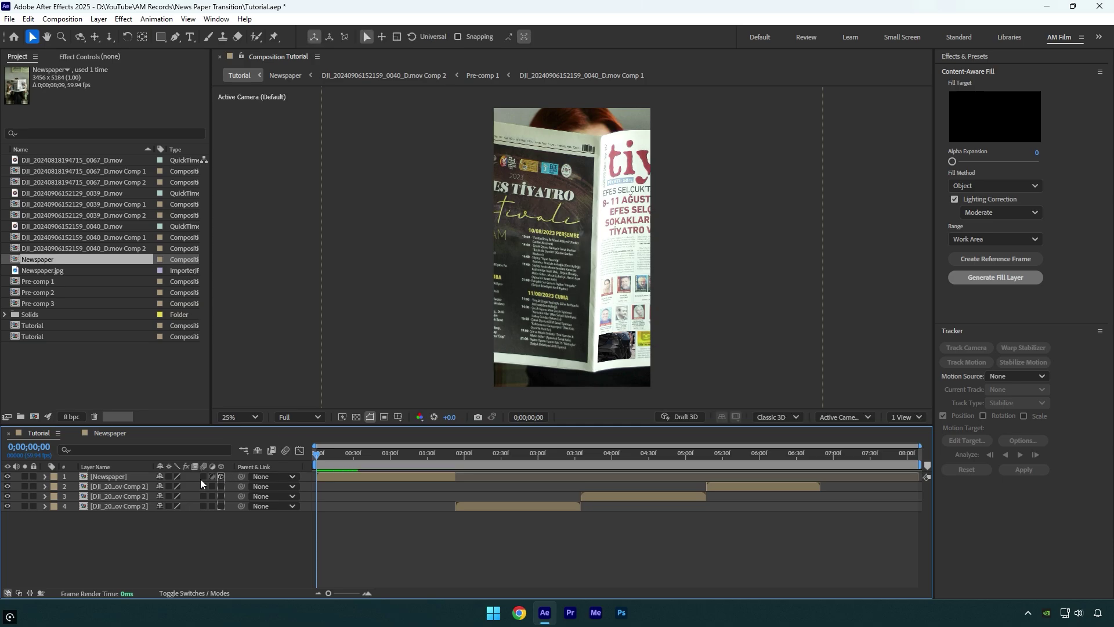
- Add keyframes at 0;00;00;00 for the Newspaper layer's Position and X, Y and Z Rotation, and show only the keyframed properties
{"action": "left_click", "coordinate": [44, 477]}
{"action": "left_click", "coordinate": [54, 487]}
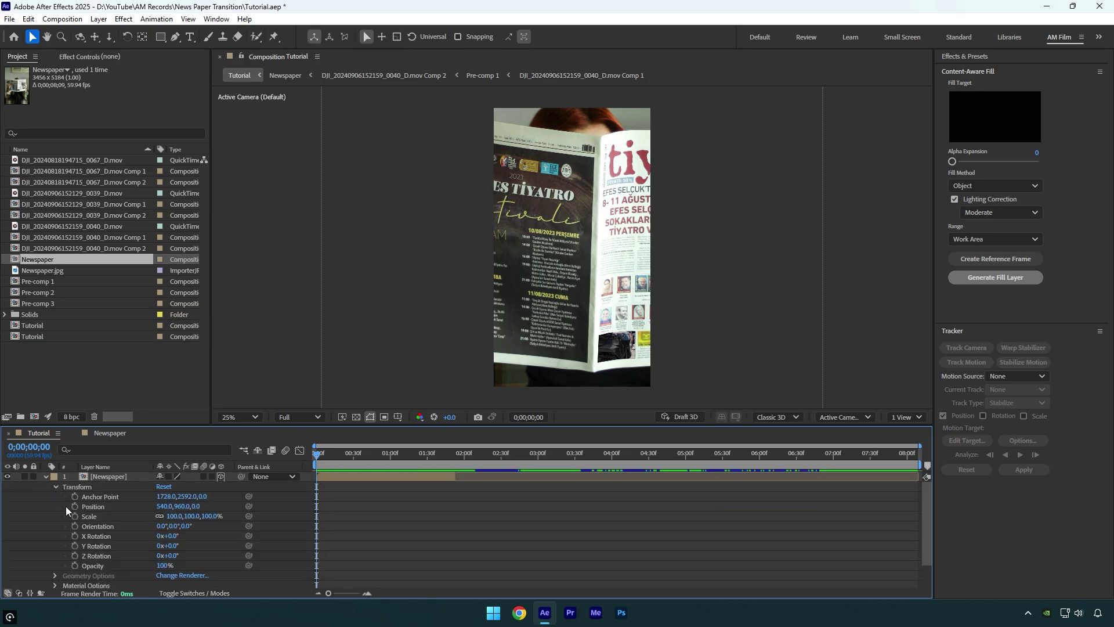
{"action": "left_click", "coordinate": [75, 506]}
{"action": "left_click", "coordinate": [74, 536]}
{"action": "left_click", "coordinate": [75, 546]}
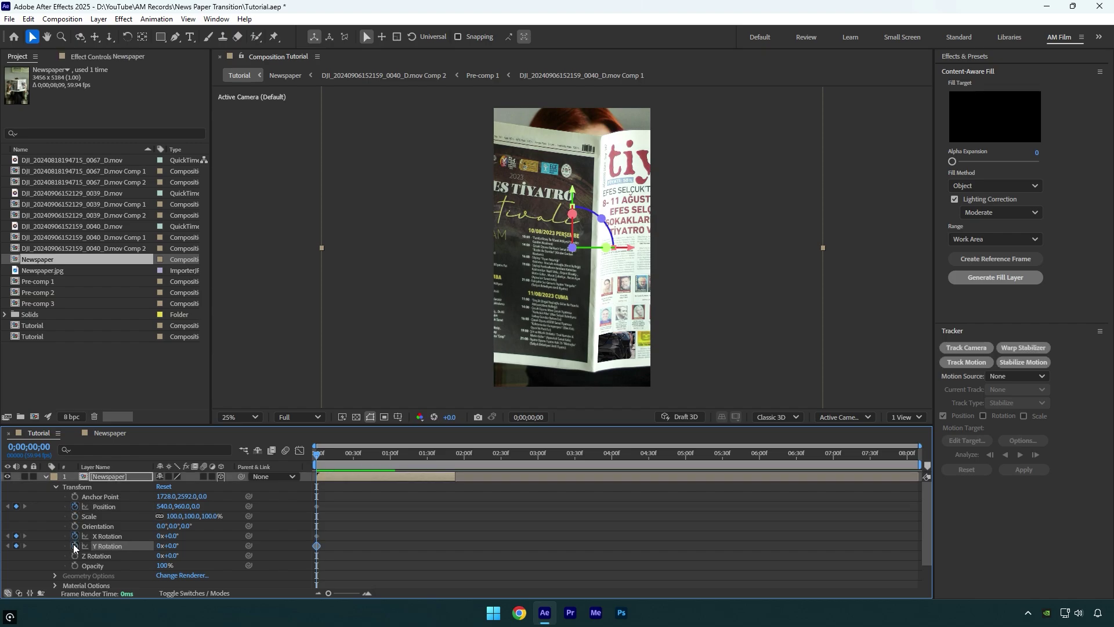
{"action": "left_click", "coordinate": [75, 556]}
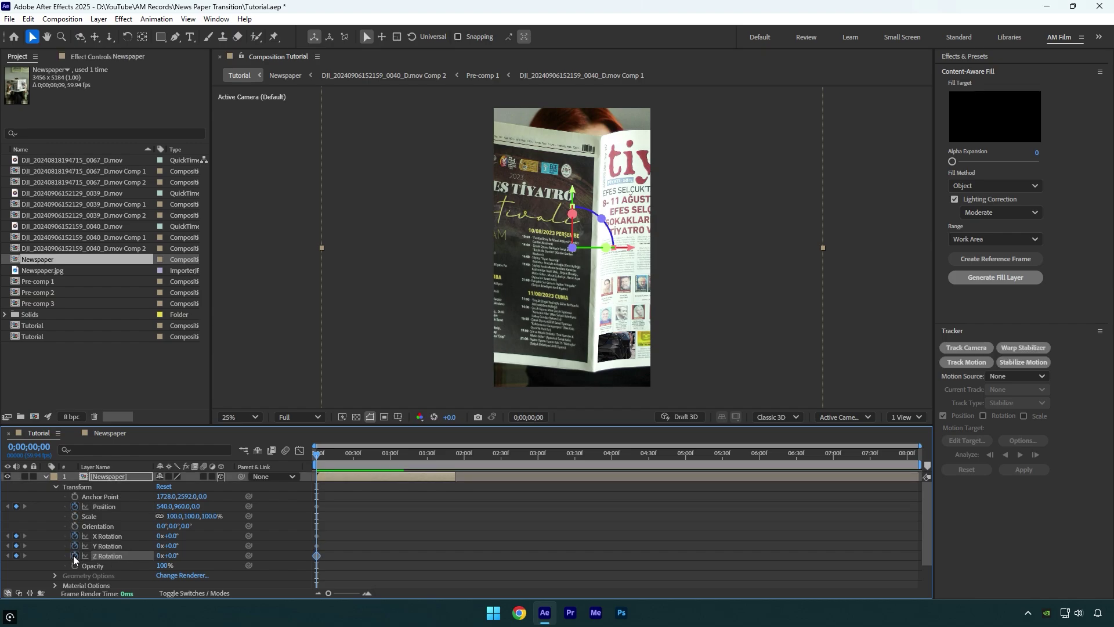
{"action": "key", "text": "u"}
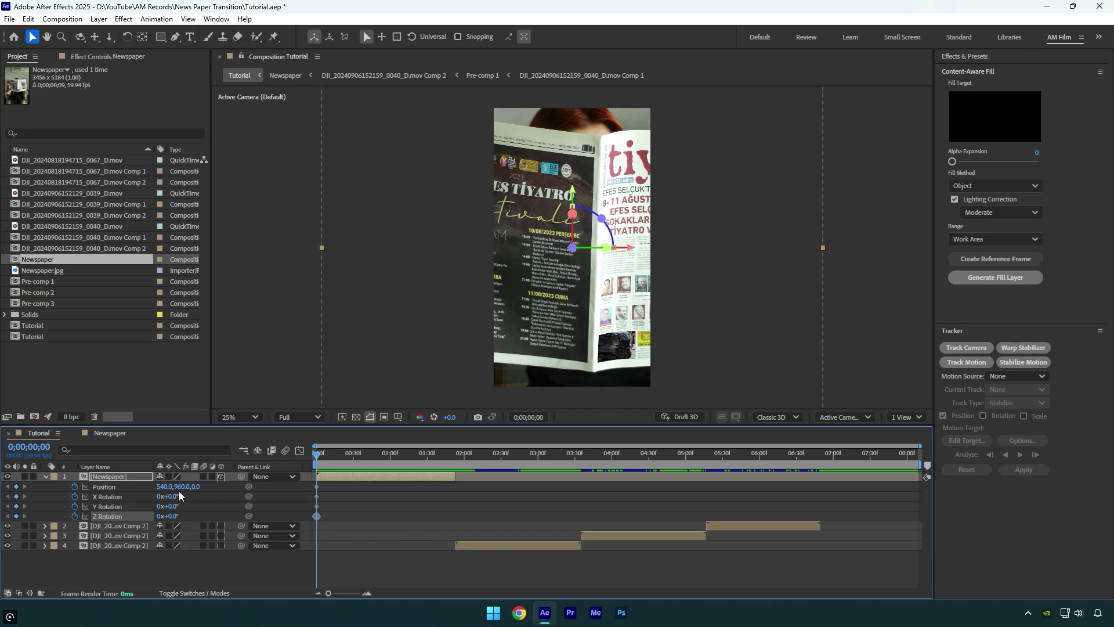
- At 0;00;00;00, set the Newspaper layer's Position to 275, 265, -1297 and Y Rotation to -22° to frame the car photo closely
{"action": "mouse_move", "coordinate": [179, 487]}
{"action": "left_mouse_down"}
{"action": "mouse_move", "coordinate": [131, 488]}
{"action": "mouse_move", "coordinate": [178, 487]}
{"action": "left_mouse_up"}
{"action": "left_click_drag", "start_coordinate": [162, 487], "coordinate": [166, 487]}
{"action": "left_click_drag", "start_coordinate": [169, 516], "coordinate": [190, 487]}
{"action": "key", "text": "ctrl+z"}
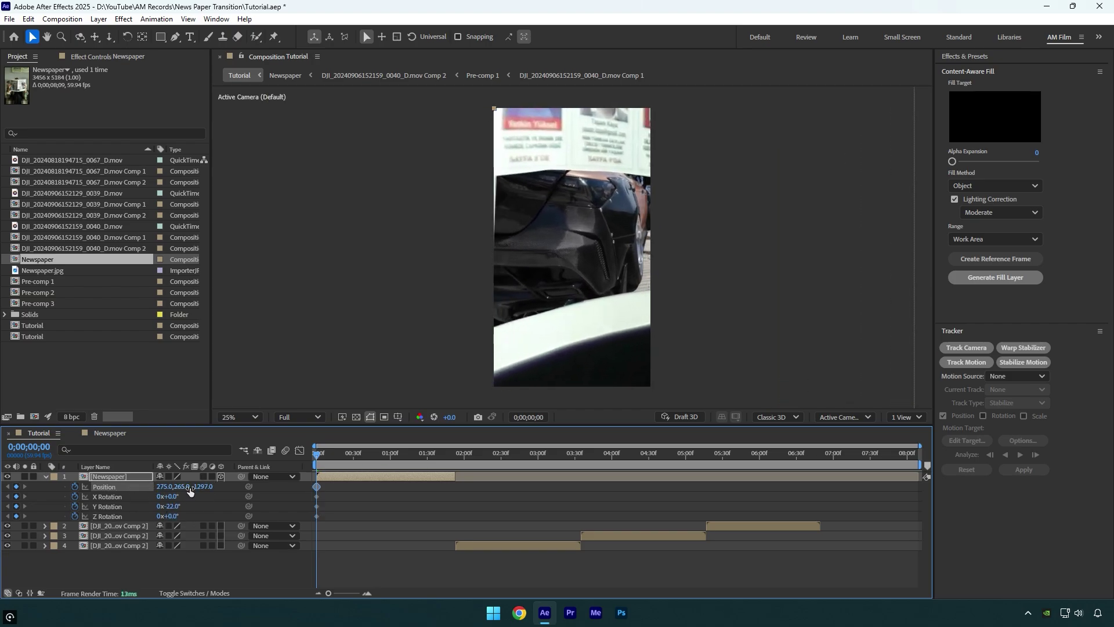
- At 0;00;00;56, set the Newspaper layer's Position to -503, 552, -426, X Rotation to -5°, Y Rotation to -10° and Z Rotation to -5°
{"action": "left_click_drag", "start_coordinate": [317, 455], "coordinate": [386, 458]}
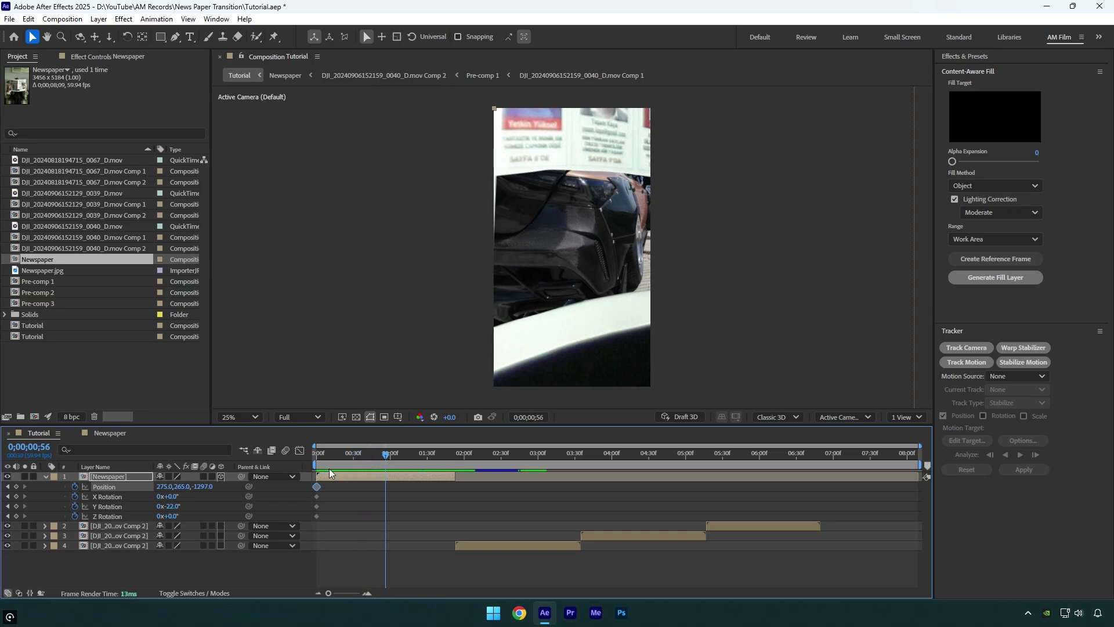
{"action": "left_click_drag", "start_coordinate": [200, 486], "coordinate": [116, 486]}
{"action": "left_click_drag", "start_coordinate": [201, 486], "coordinate": [225, 486]}
{"action": "mouse_move", "coordinate": [182, 486]}
{"action": "left_mouse_down"}
{"action": "mouse_move", "coordinate": [196, 486]}
{"action": "mouse_move", "coordinate": [168, 497]}
{"action": "left_mouse_up"}
{"action": "left_click_drag", "start_coordinate": [172, 506], "coordinate": [178, 507]}
{"action": "left_click_drag", "start_coordinate": [172, 516], "coordinate": [142, 487]}
{"action": "left_click_drag", "start_coordinate": [168, 487], "coordinate": [155, 484]}
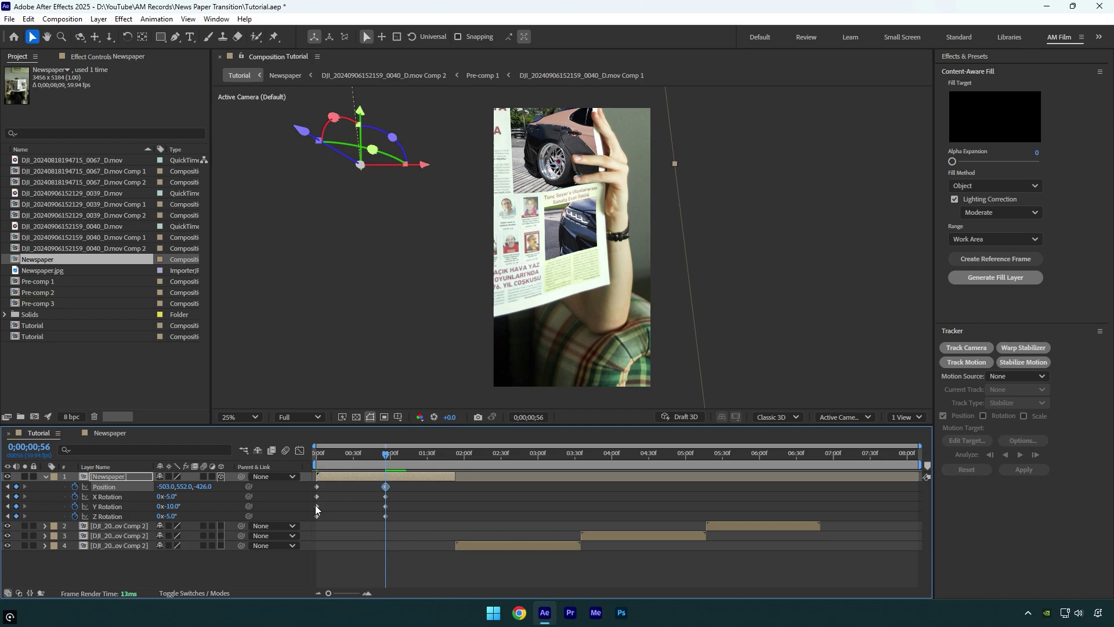
- At 0;00;01;52, set the Newspaper layer's Position to -417, 985, -1054 and its X, Y and Z Rotation to 0°, framing the wheel photo
{"action": "left_click_drag", "start_coordinate": [388, 456], "coordinate": [455, 458]}
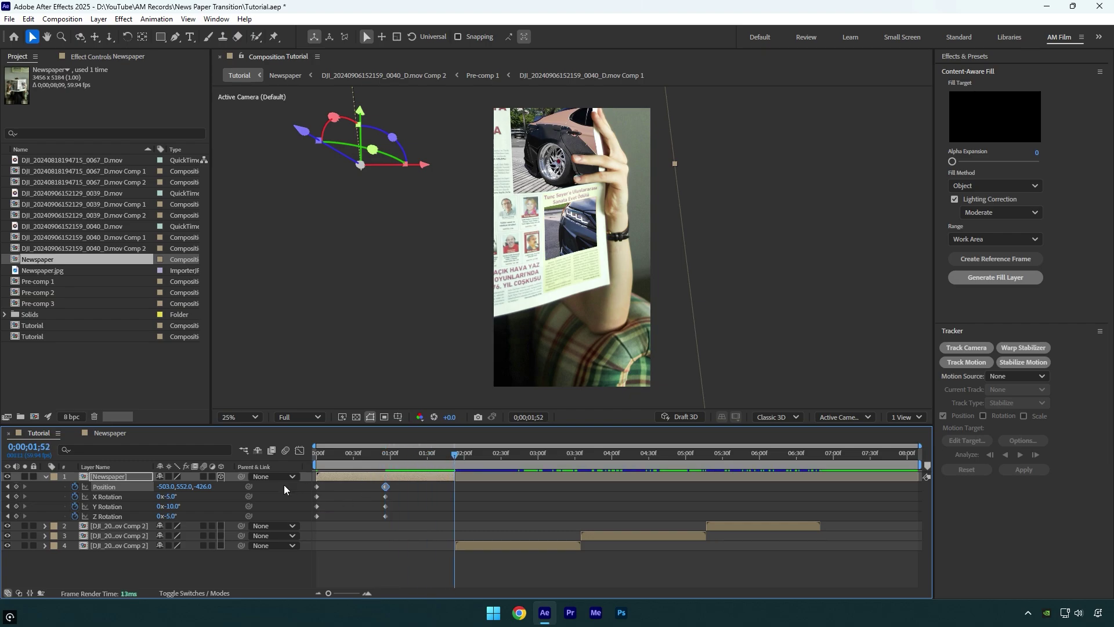
{"action": "left_click_drag", "start_coordinate": [186, 486], "coordinate": [259, 476]}
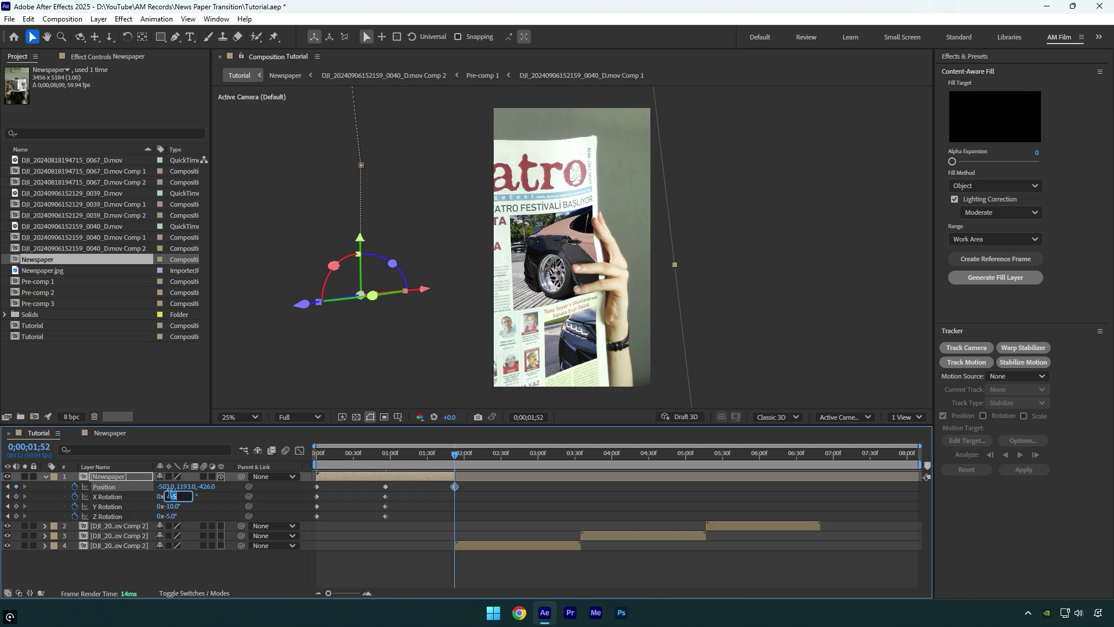
{"action": "type", "text": "0"}
{"action": "key", "text": "Tab"}
{"action": "type", "text": "0"}
{"action": "key", "text": "Tab"}
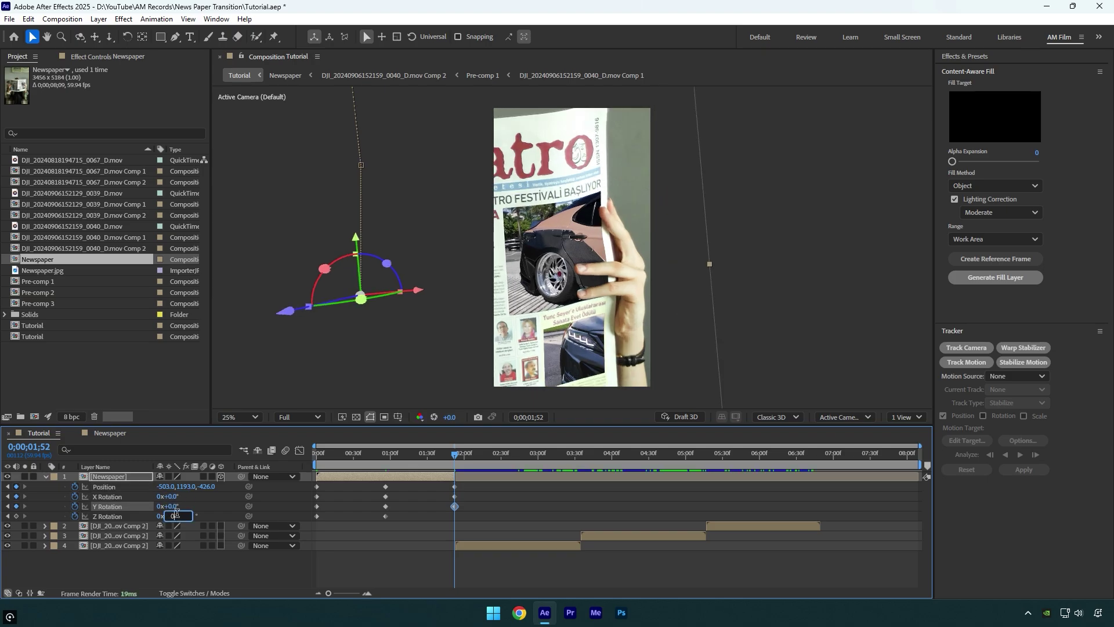
{"action": "left_click_drag", "start_coordinate": [208, 487], "coordinate": [88, 491]}
{"action": "left_click_drag", "start_coordinate": [172, 487], "coordinate": [216, 490]}
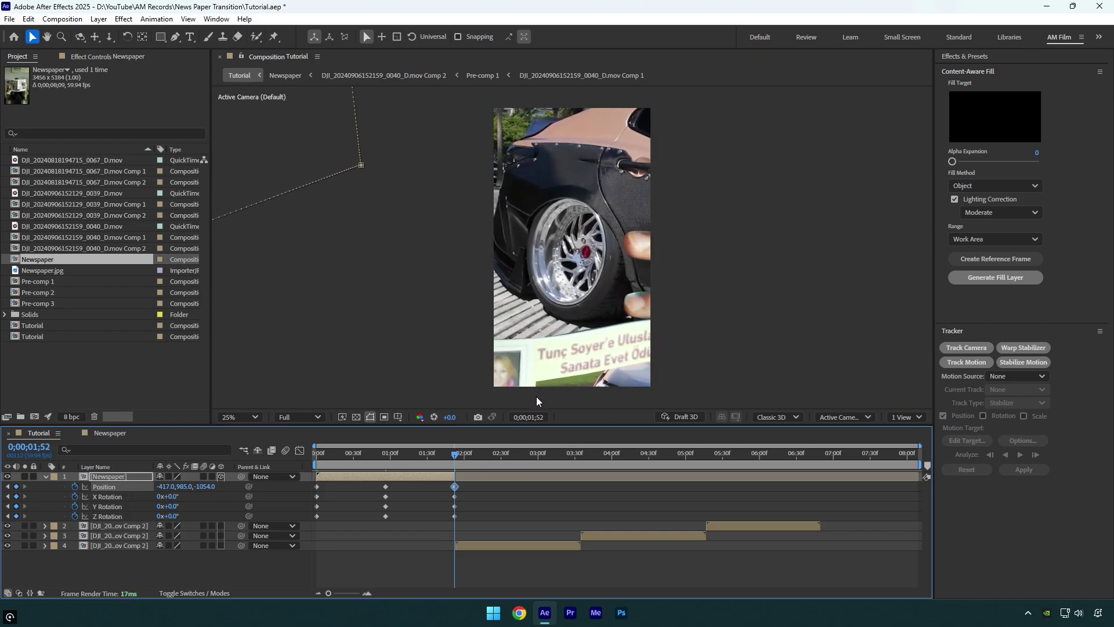
- Move the last Position and Rotation keyframes to the Newspaper layer's end at 0;00;01;53 and preview the animation from the start
{"action": "left_click_drag", "start_coordinate": [451, 453], "coordinate": [470, 517]}
{"action": "left_click", "coordinate": [368, 593]}
{"action": "left_click", "coordinate": [368, 593]}
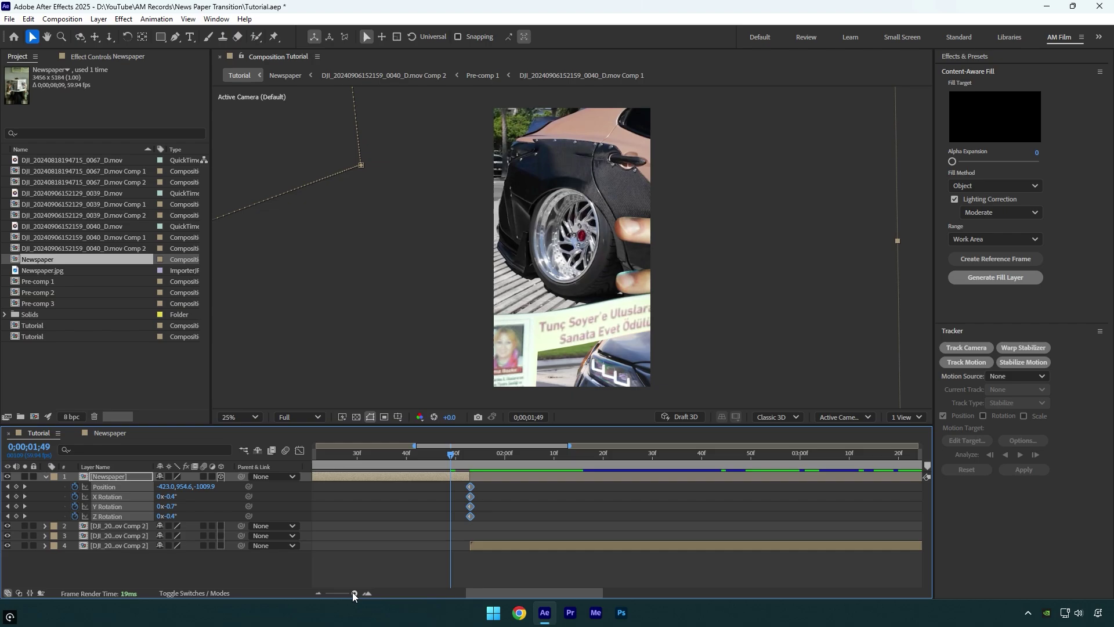
{"action": "left_click_drag", "start_coordinate": [353, 594], "coordinate": [333, 595]}
{"action": "left_click", "coordinate": [458, 531]}
{"action": "key", "text": "Home"}
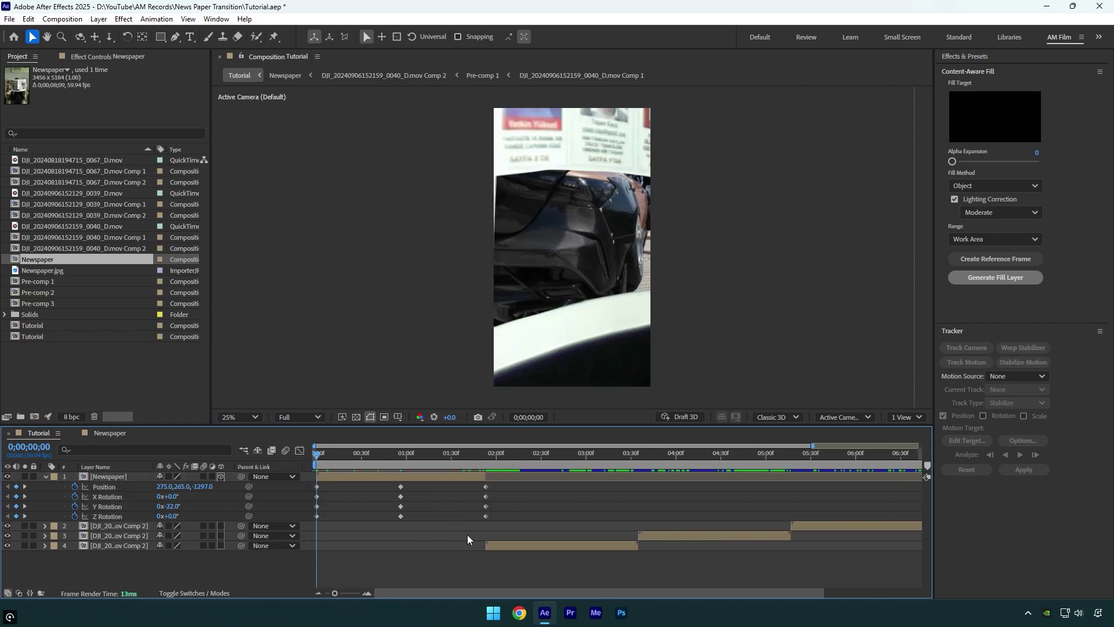
{"action": "key", "text": "space"}
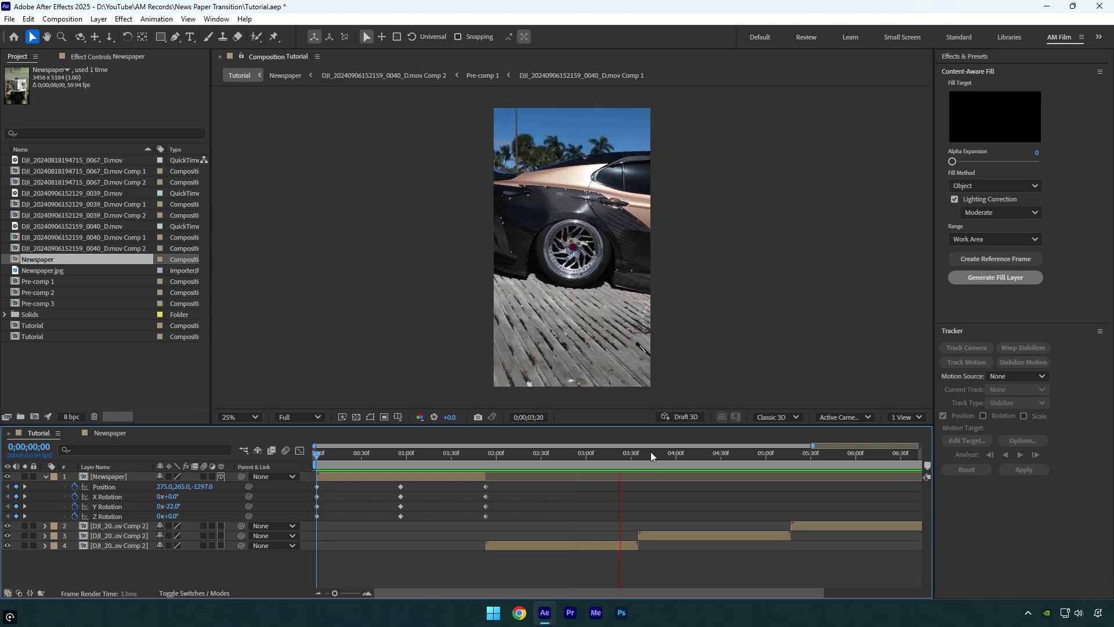
{"action": "key", "text": "space"}
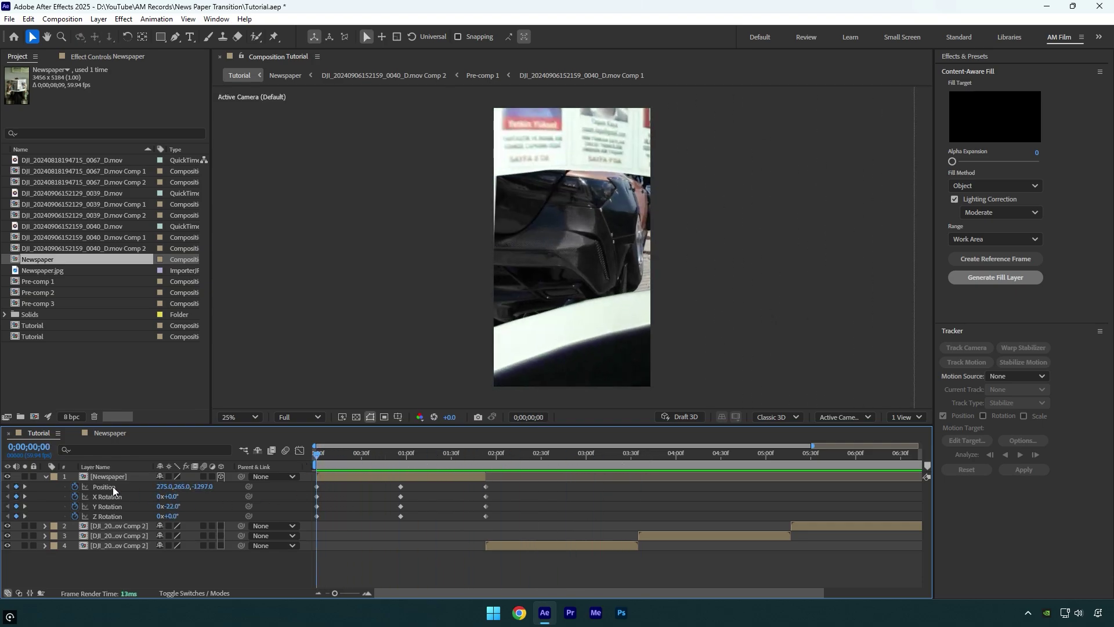
- Separate the Newspaper layer's Position into X, Y and Z dimensions and apply Easy Ease to all their keyframes
{"action": "right_click", "coordinate": [112, 486]}
{"action": "left_click", "coordinate": [166, 342]}
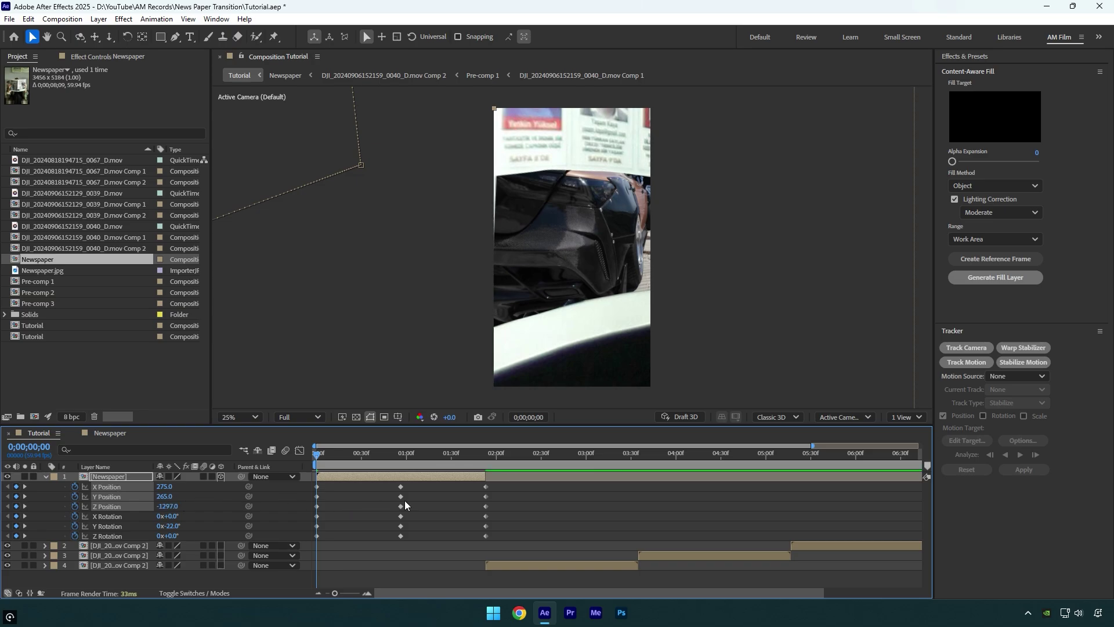
{"action": "left_click_drag", "start_coordinate": [510, 487], "coordinate": [299, 510]}
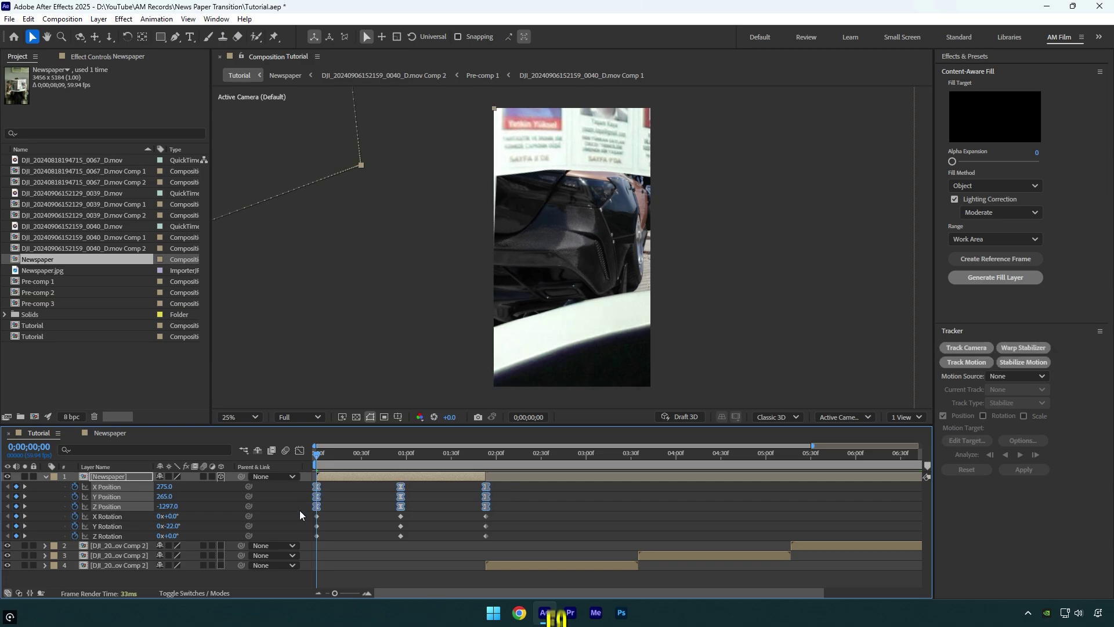
{"action": "key", "text": "F9"}
{"action": "left_click", "coordinate": [213, 504]}
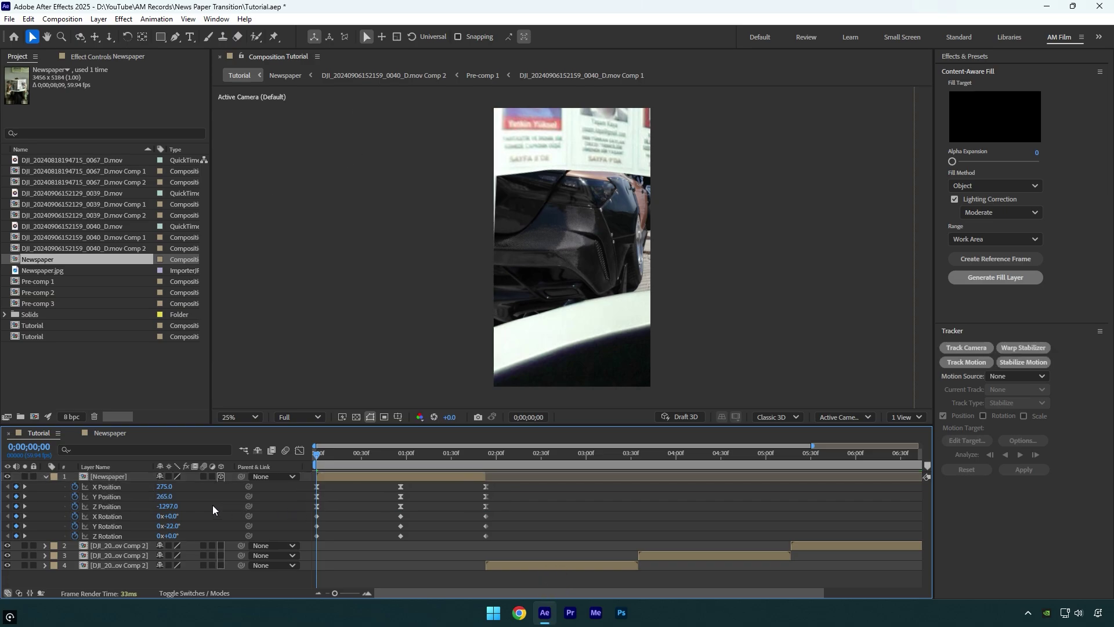
- Smooth the X Position value graph by sloping the handles of its three keyframes, and preview the resulting motion from the start
{"action": "left_click", "coordinate": [103, 489]}
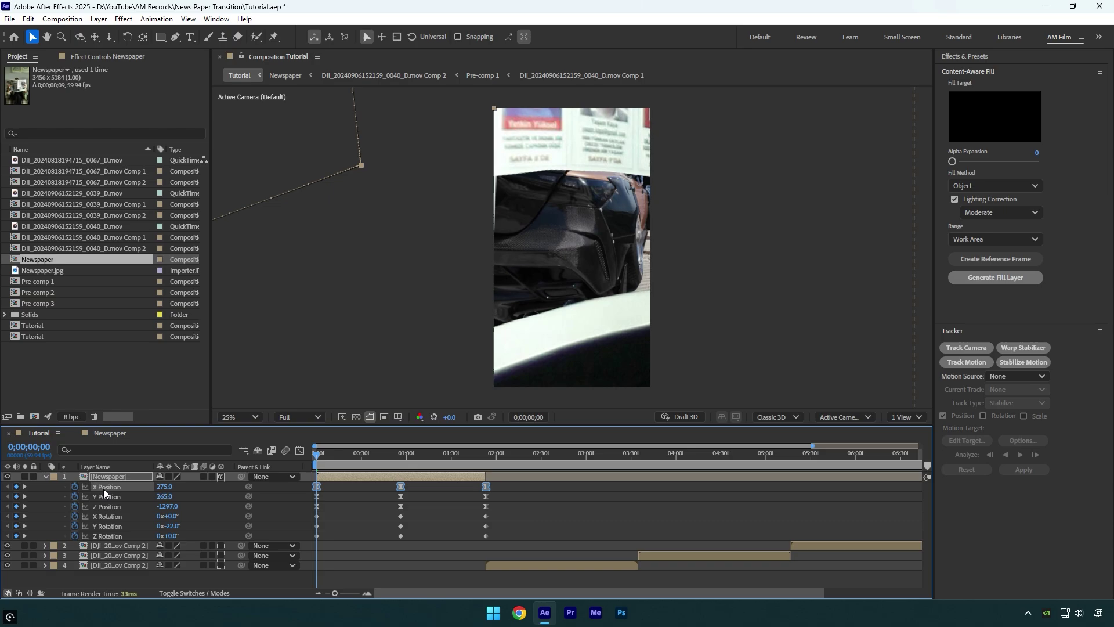
{"action": "left_click", "coordinate": [300, 449]}
{"action": "right_click", "coordinate": [368, 499]}
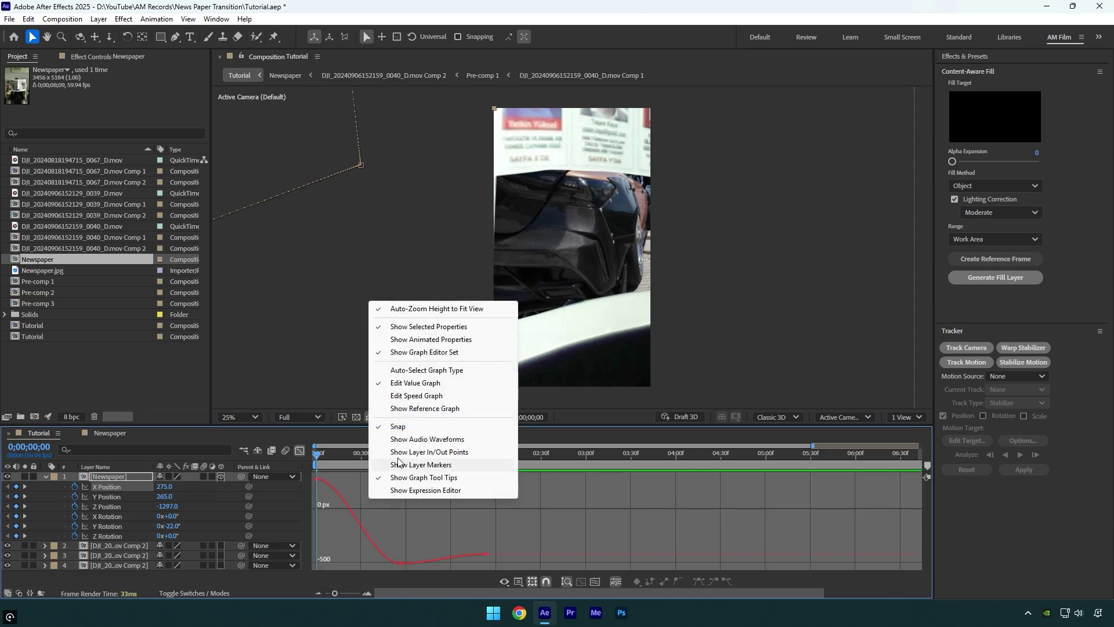
{"action": "left_click", "coordinate": [422, 384]}
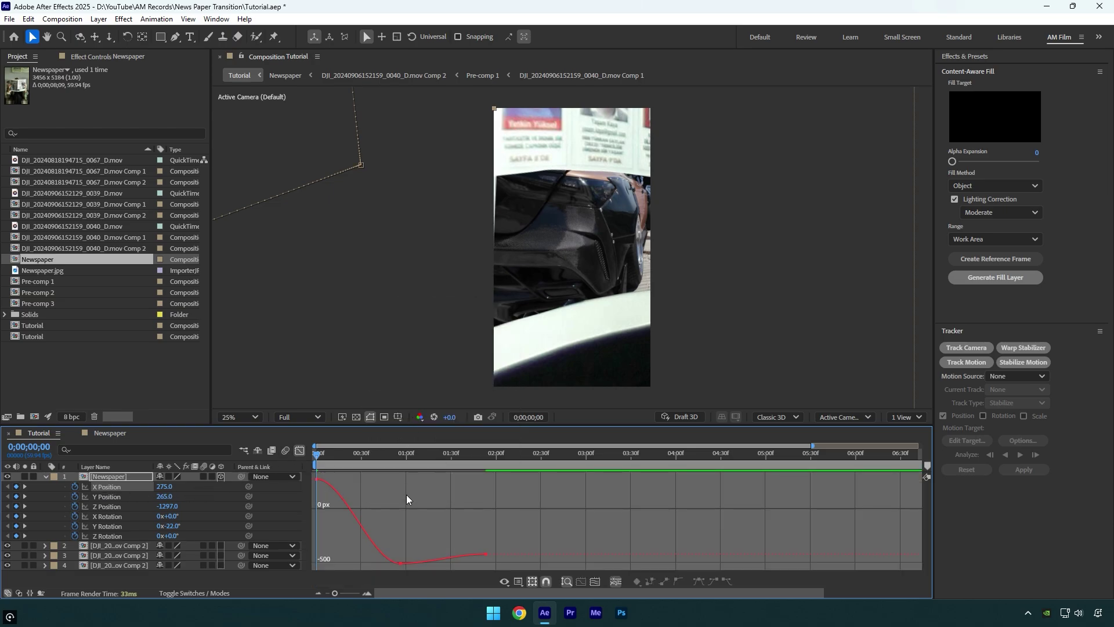
{"action": "left_click_drag", "start_coordinate": [380, 516], "coordinate": [341, 491]}
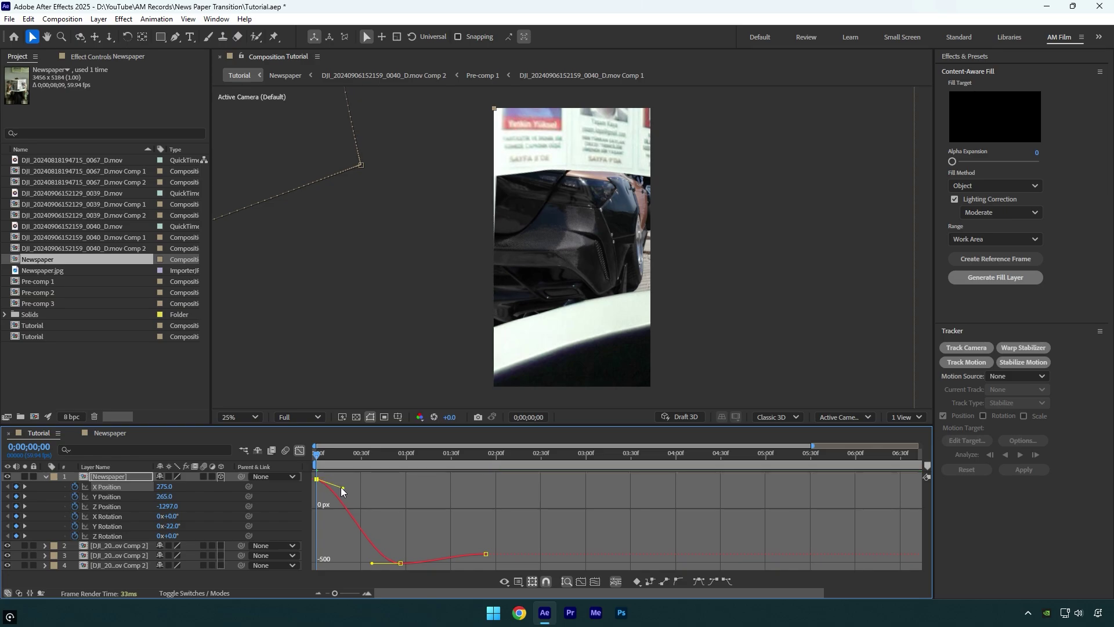
{"action": "left_click_drag", "start_coordinate": [372, 563], "coordinate": [373, 557]}
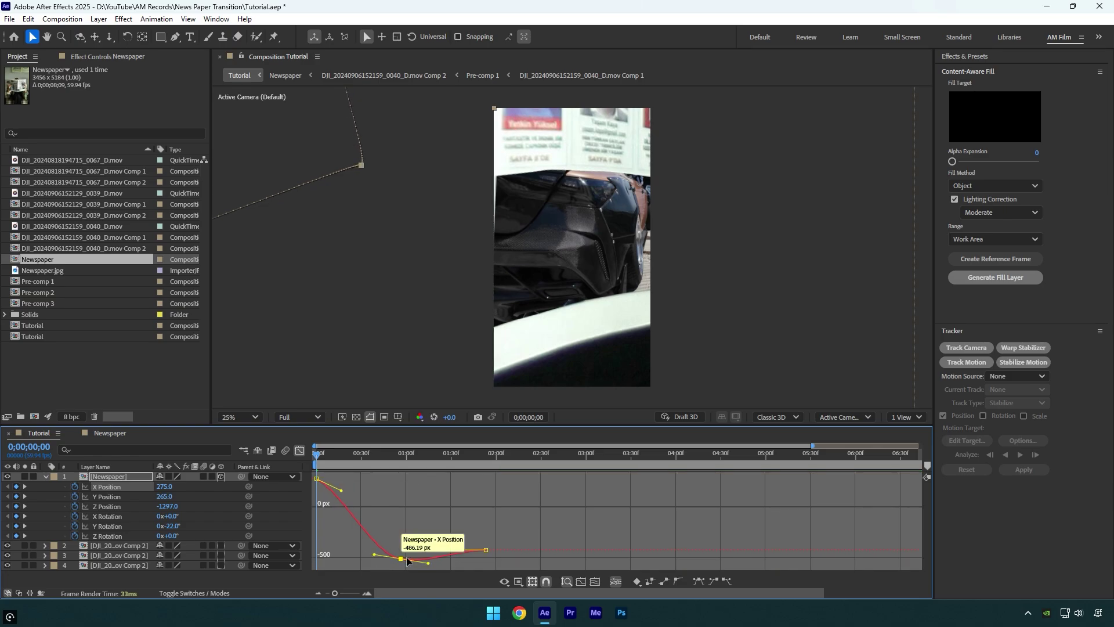
{"action": "left_click_drag", "start_coordinate": [457, 551], "coordinate": [419, 561]}
{"action": "left_click_drag", "start_coordinate": [398, 457], "coordinate": [275, 456]}
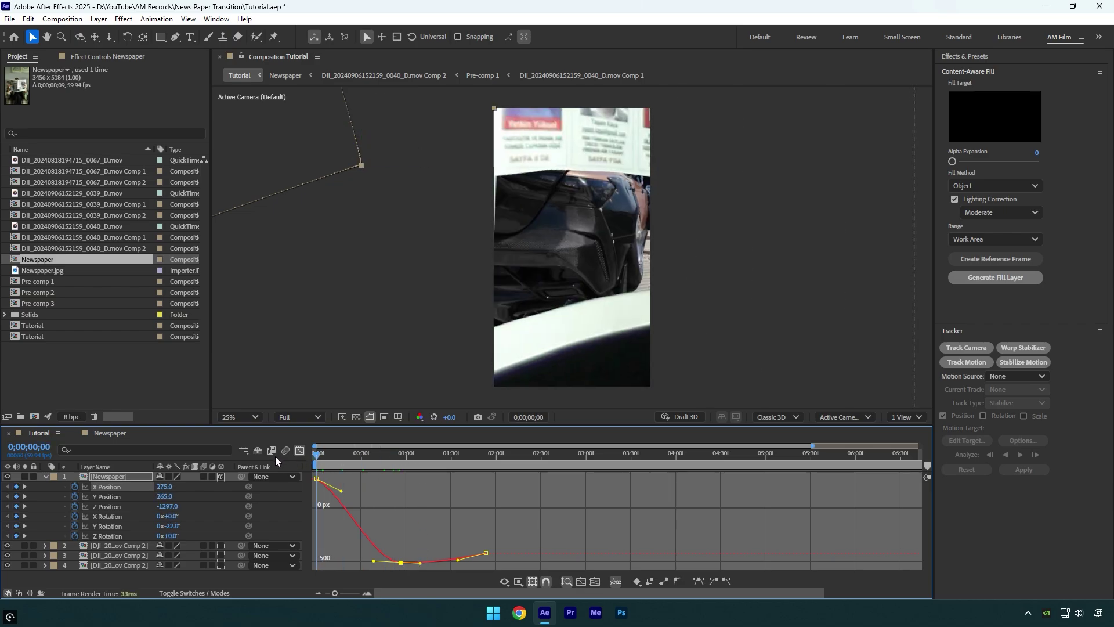
{"action": "key", "text": "space"}
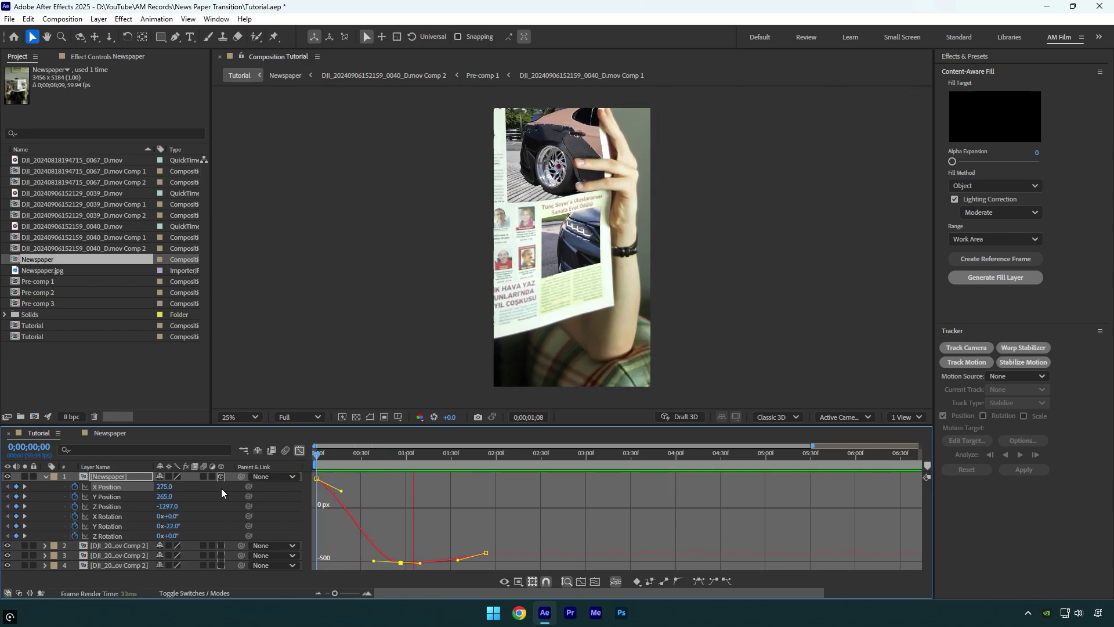
{"action": "key", "text": "space"}
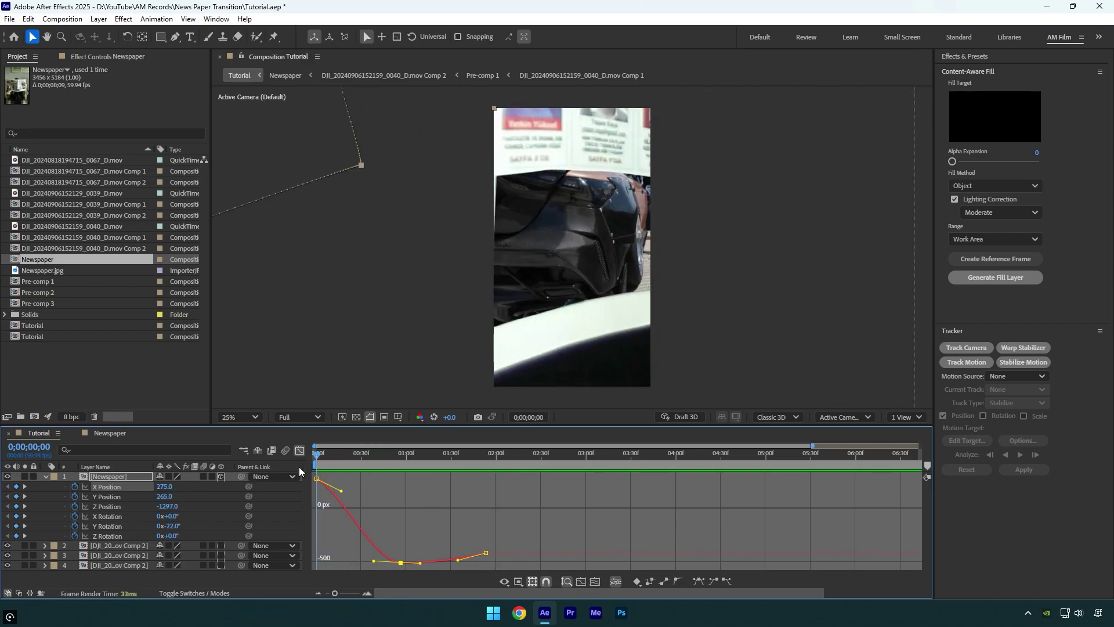
- Smooth the Y Position value graph by tilting the middle keyframe's handles along the rising curve
{"action": "left_click", "coordinate": [115, 496]}
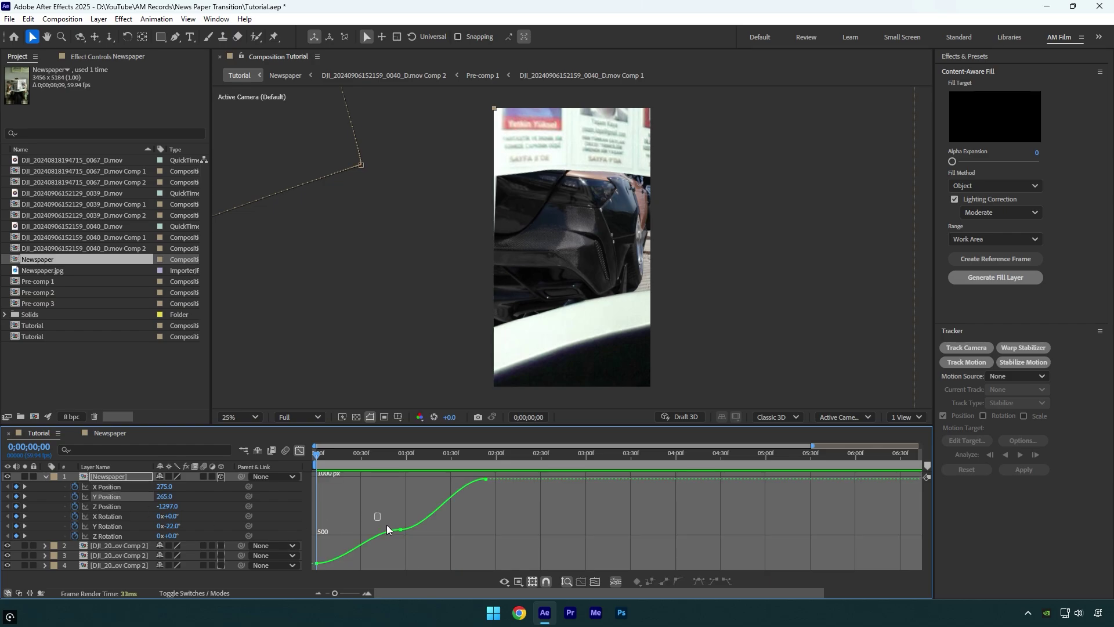
{"action": "left_click_drag", "start_coordinate": [386, 525], "coordinate": [420, 516]}
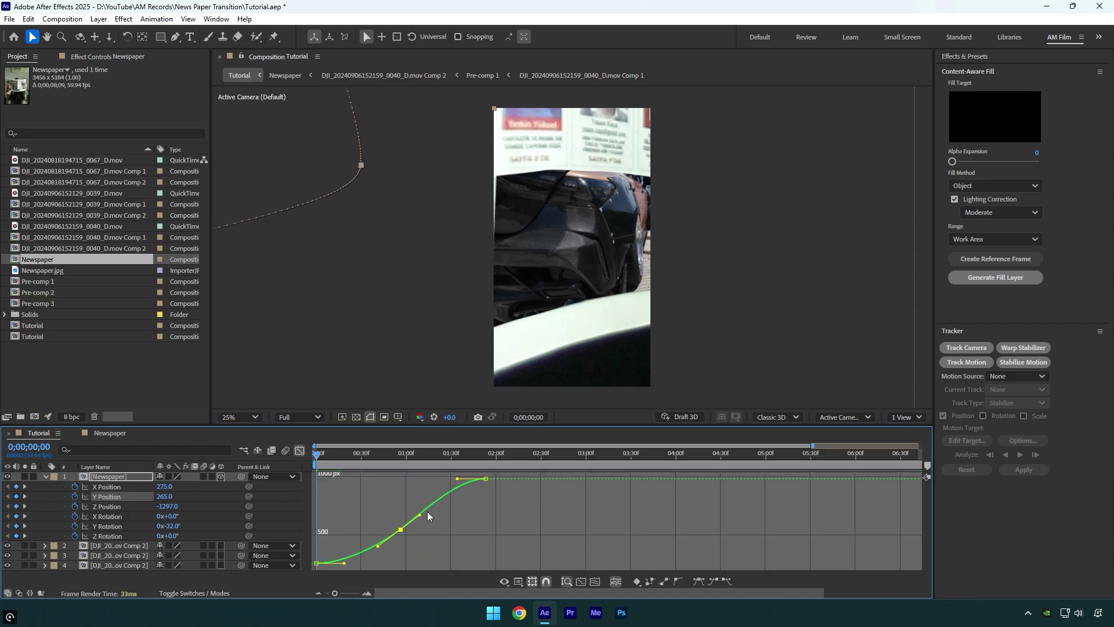
- Slope the handles of the first and last Y Position keyframes to follow the rising curve, and preview the motion
{"action": "left_click_drag", "start_coordinate": [458, 479], "coordinate": [462, 486]}
{"action": "mouse_move", "coordinate": [333, 550]}
{"action": "left_mouse_down"}
{"action": "mouse_move", "coordinate": [309, 565]}
{"action": "mouse_move", "coordinate": [343, 557]}
{"action": "left_mouse_up"}
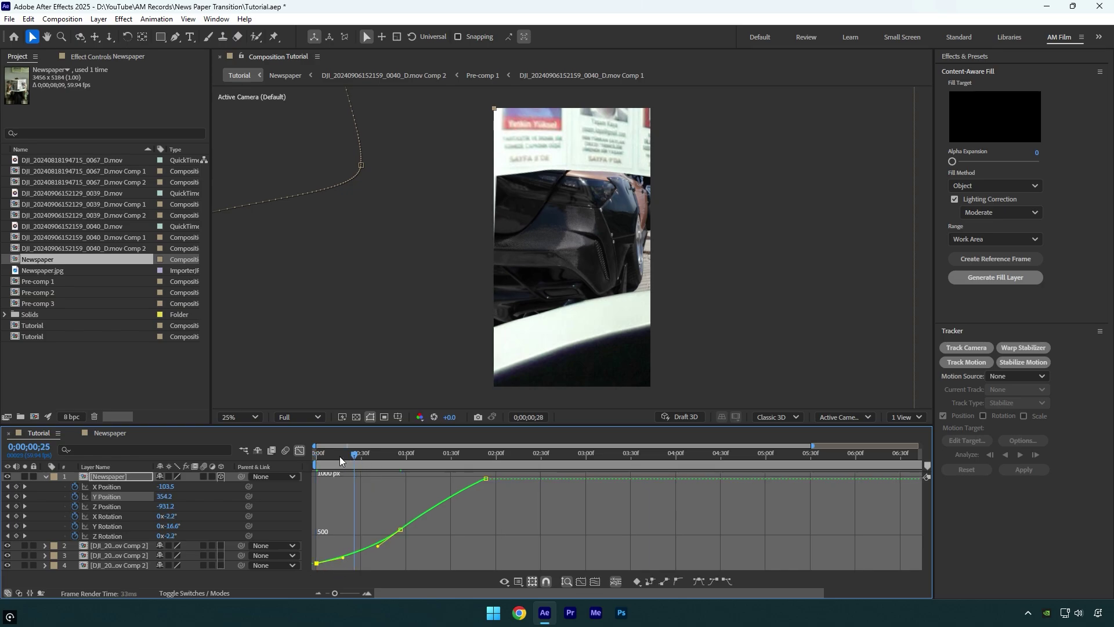
{"action": "key", "text": "space"}
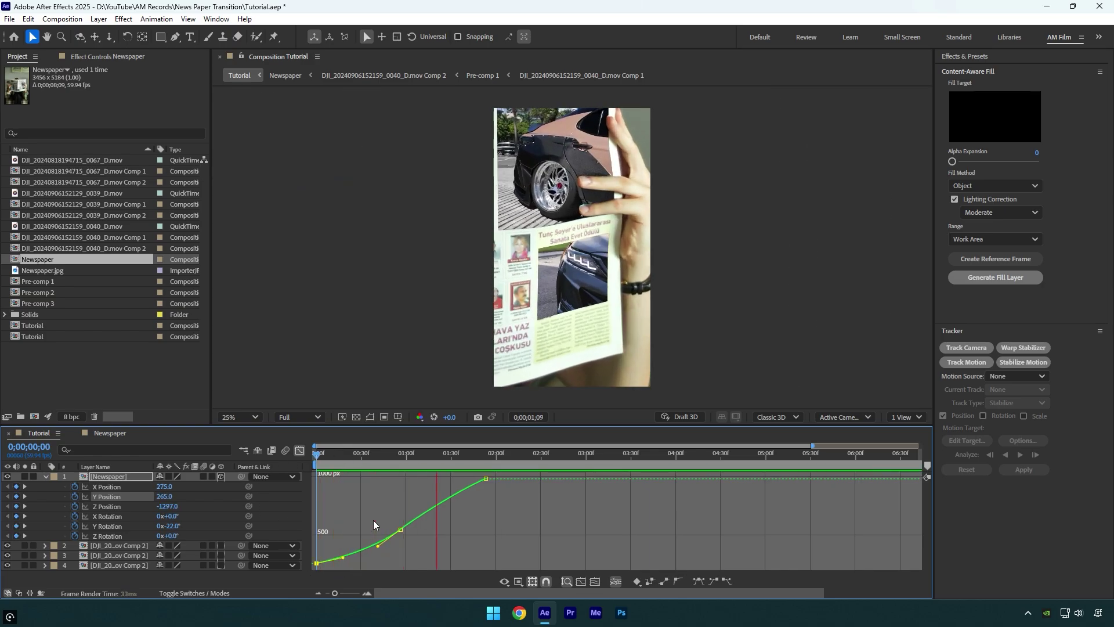
{"action": "left_click", "coordinate": [361, 457]}
{"action": "left_click_drag", "start_coordinate": [361, 457], "coordinate": [360, 457]}
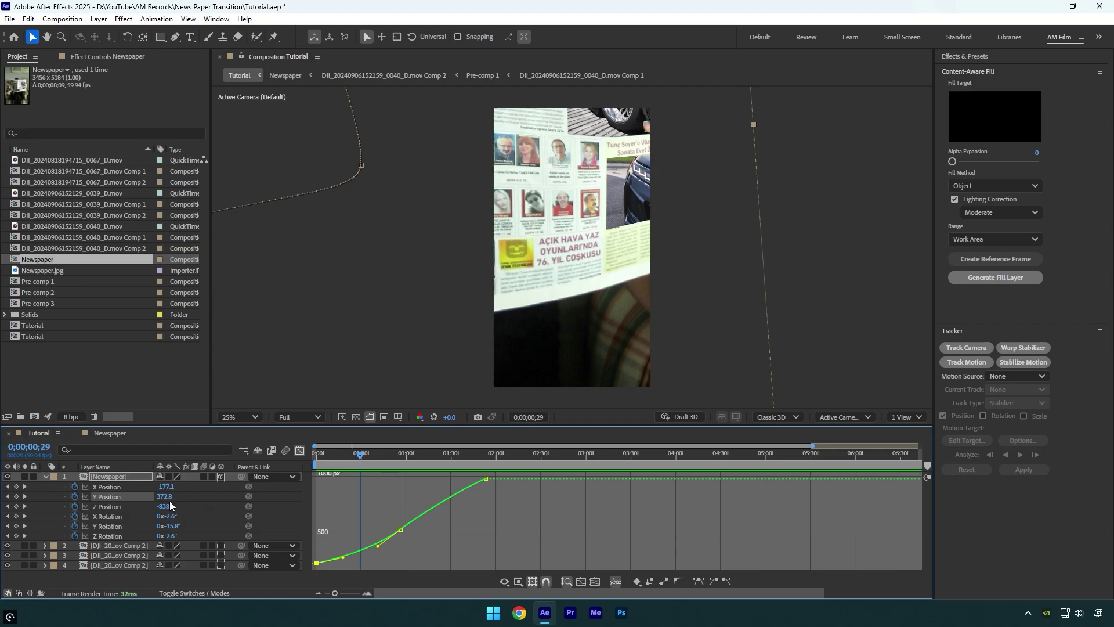
- Reshape the Z Position value graph by shortening the outer keyframes' handles and lengthening the middle keyframe's handles, and preview it from the start
{"action": "left_click", "coordinate": [110, 506]}
{"action": "left_click_drag", "start_coordinate": [374, 510], "coordinate": [453, 478]}
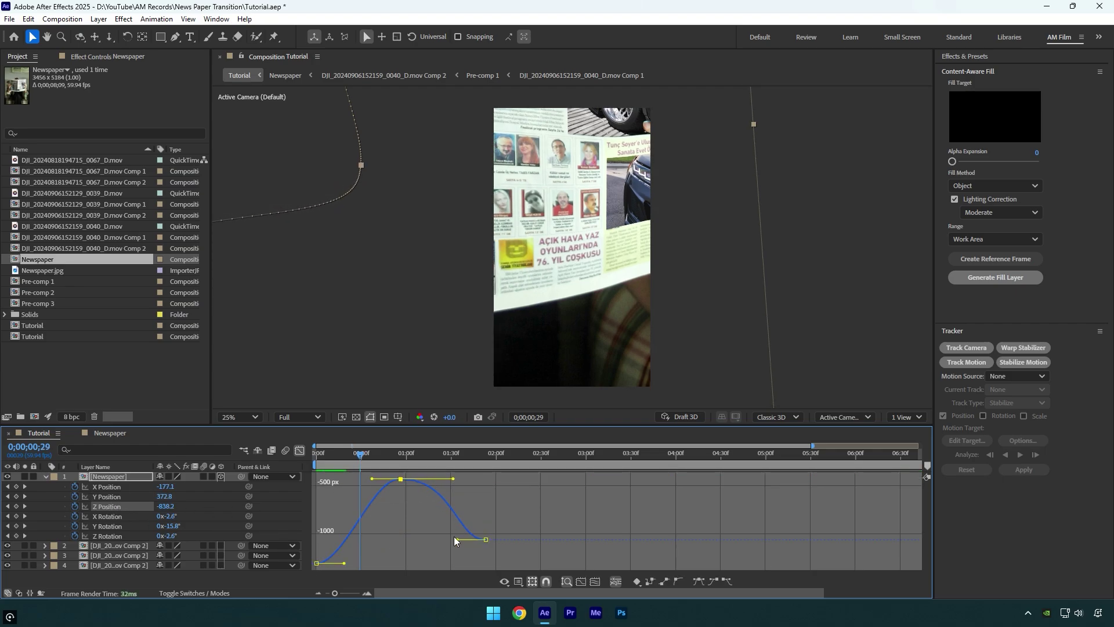
{"action": "left_click_drag", "start_coordinate": [458, 540], "coordinate": [471, 541]}
{"action": "left_click_drag", "start_coordinate": [413, 505], "coordinate": [347, 480]}
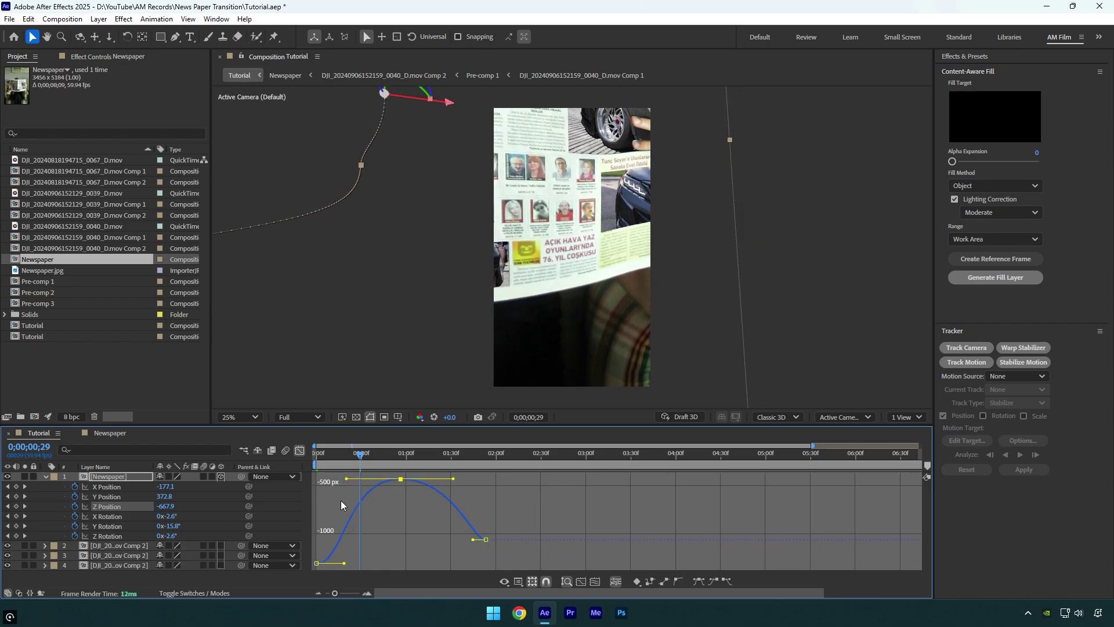
{"action": "left_click_drag", "start_coordinate": [345, 563], "coordinate": [330, 562]}
{"action": "key", "text": "Home"}
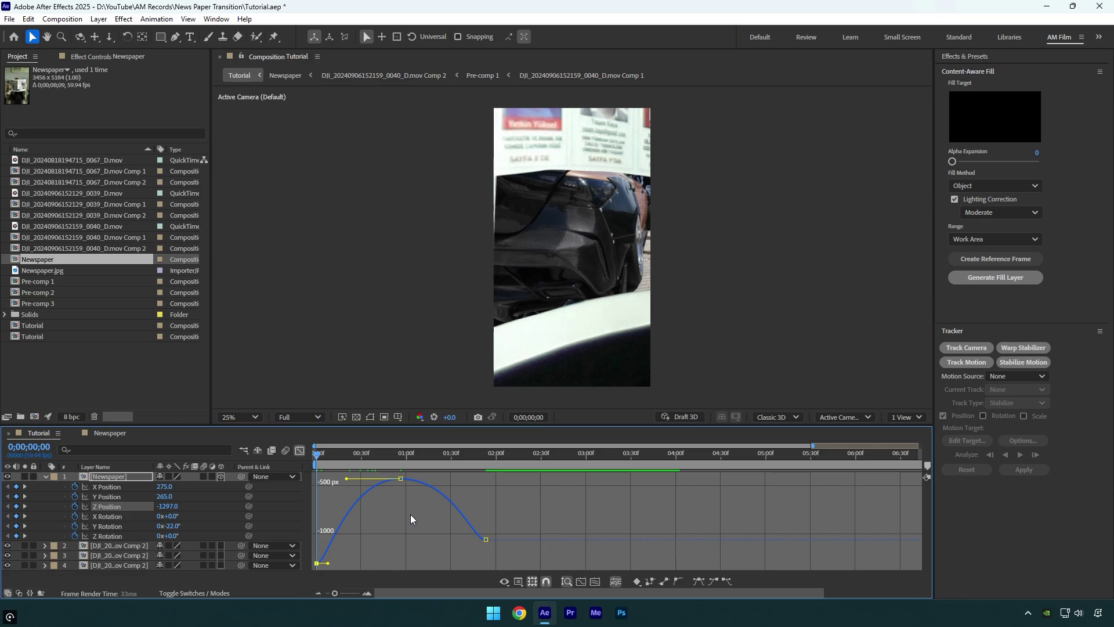
{"action": "key", "text": "space"}
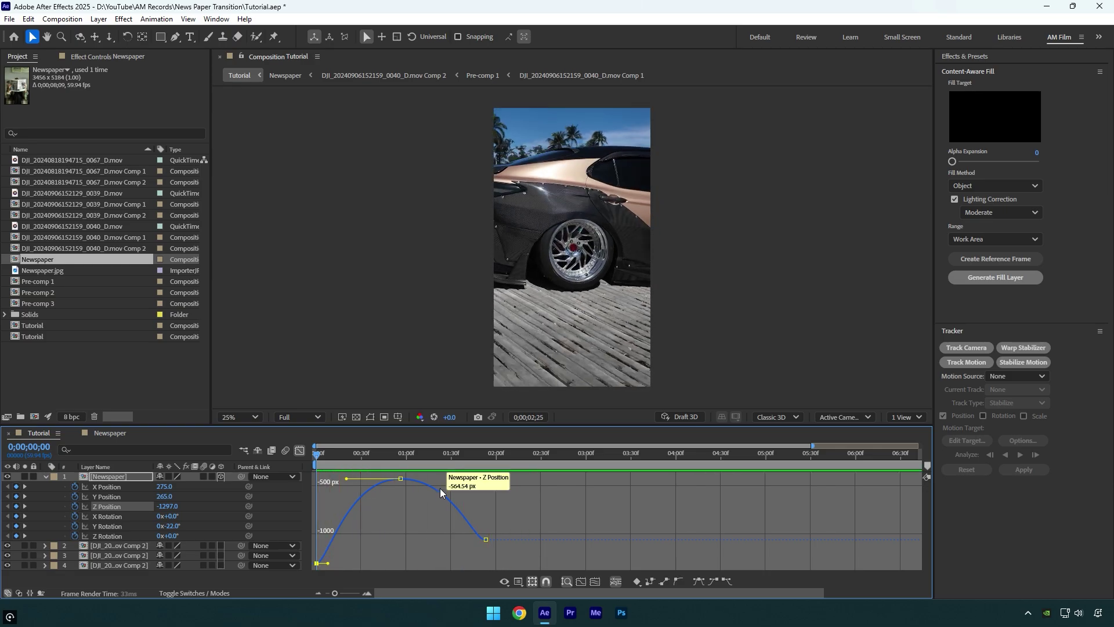
- Steepen the end of the Z Position curve by shortening the last keyframe's handle and extending the middle one's outgoing handle, and preview it
{"action": "left_click", "coordinate": [447, 461]}
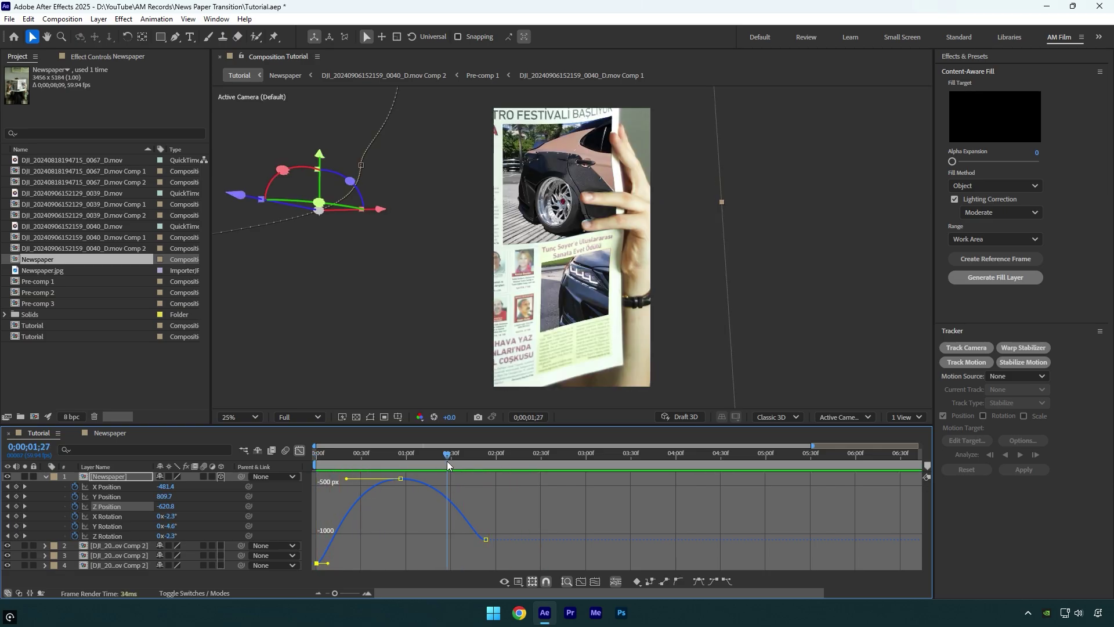
{"action": "left_click", "coordinate": [486, 540]}
{"action": "left_click_drag", "start_coordinate": [473, 541], "coordinate": [493, 543]}
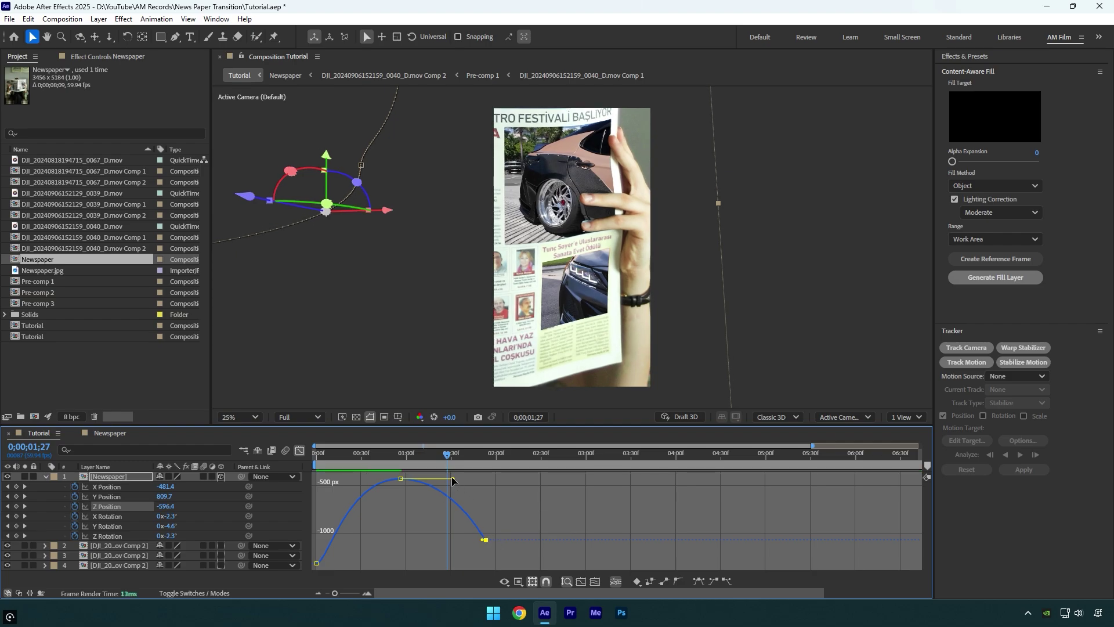
{"action": "left_click_drag", "start_coordinate": [451, 479], "coordinate": [487, 479]}
{"action": "key", "text": "space"}
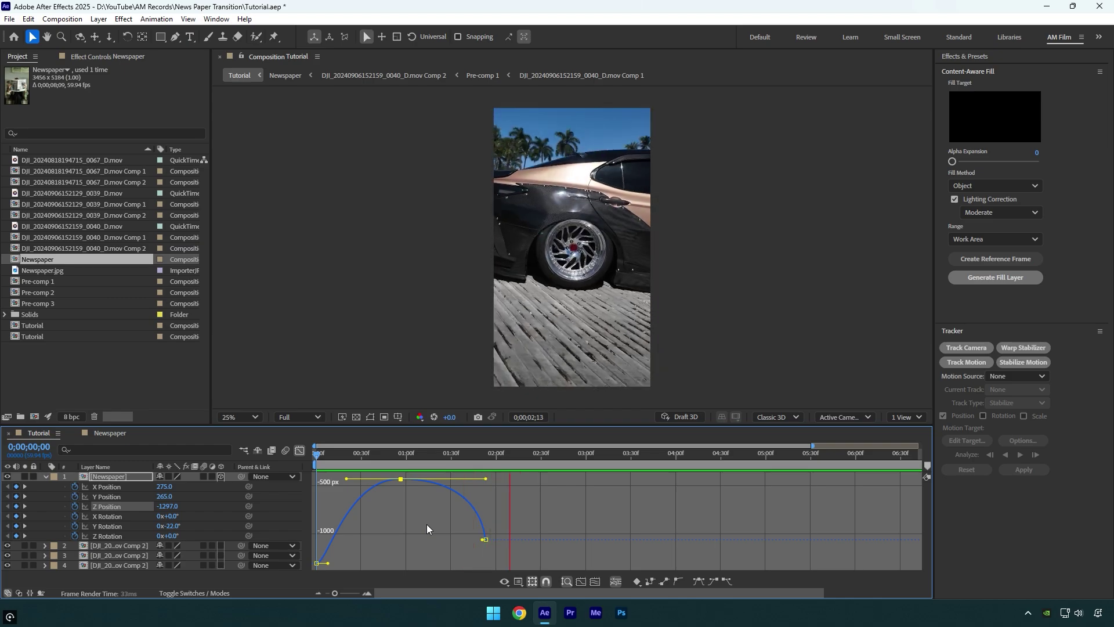
- Close the graph editor, enable motion blur on the Newspaper layer, and collapse its keyframed properties
{"action": "key", "text": "space"}
{"action": "left_click", "coordinate": [299, 450]}
{"action": "left_click_drag", "start_coordinate": [440, 455], "coordinate": [385, 462]}
{"action": "left_click", "coordinate": [205, 476]}
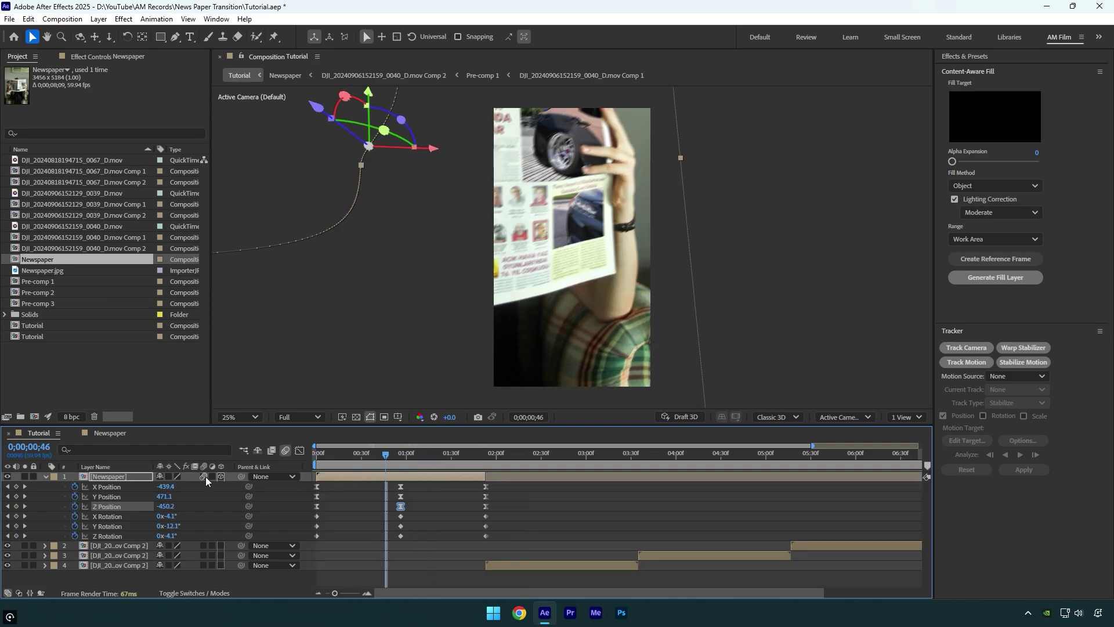
{"action": "left_click", "coordinate": [417, 477]}
{"action": "key", "text": "u"}
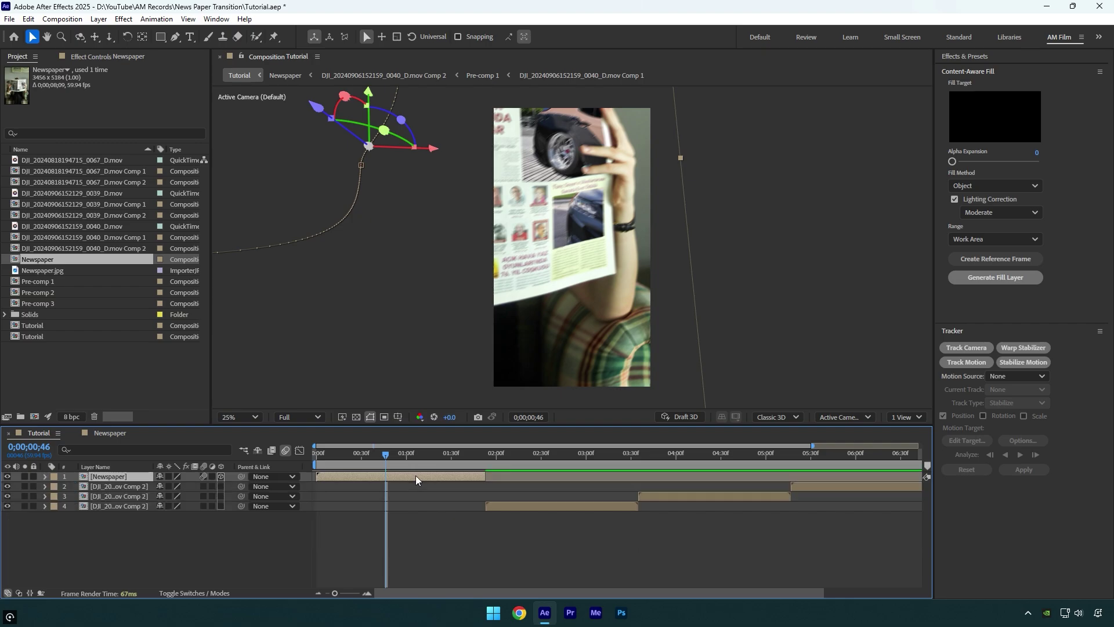
- Preview the newspaper transition with motion blur from the start of the composition
{"action": "left_click_drag", "start_coordinate": [372, 458], "coordinate": [309, 461]}
{"action": "left_click", "coordinate": [210, 552]}
{"action": "key", "text": "space"}
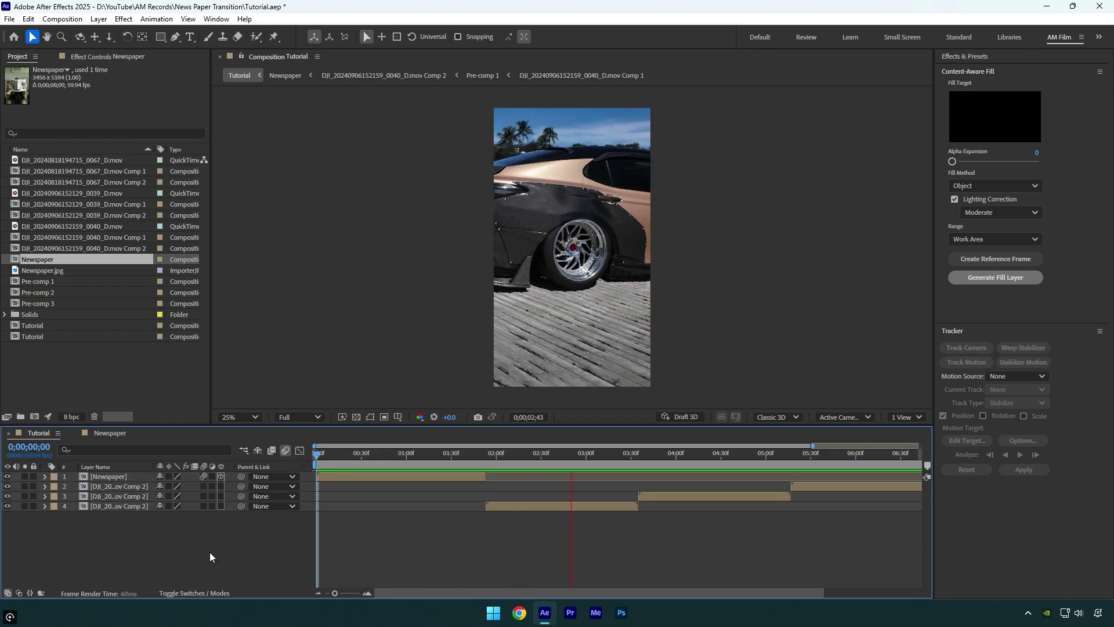
- Move the current time to the Newspaper layer's end at 0;00;01;53 and select the first video clip's layer
{"action": "left_click_drag", "start_coordinate": [407, 458], "coordinate": [485, 457]}
{"action": "left_click", "coordinate": [498, 506]}
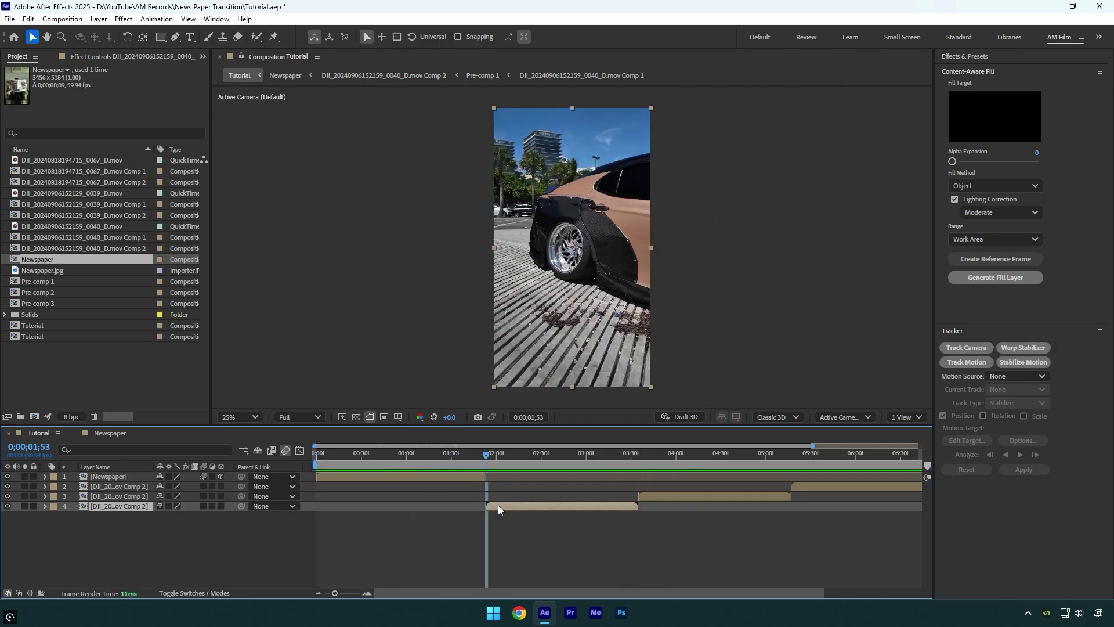